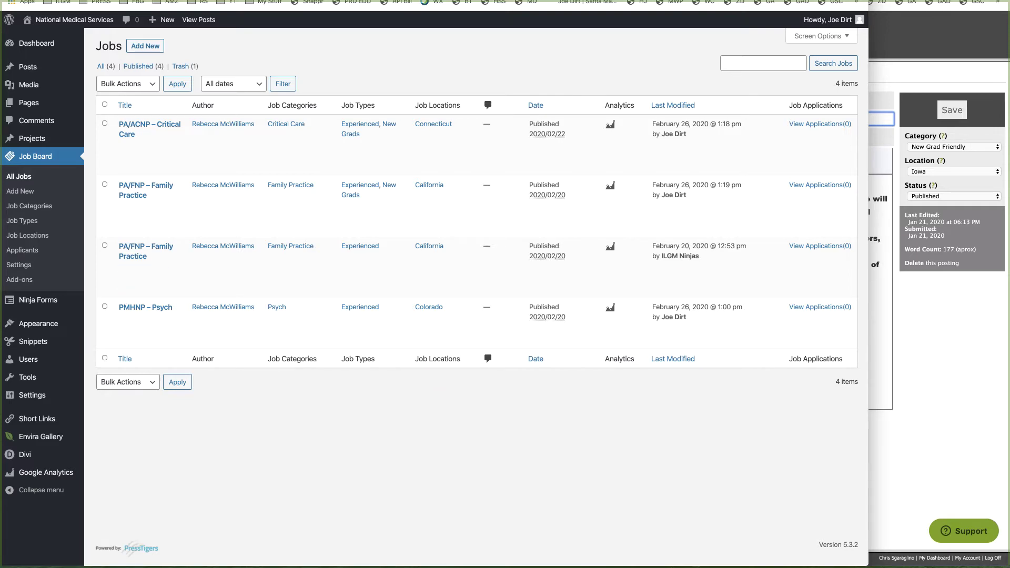
Compare the job order in the admin list with the public listing, and open quick edit for the PMHNP – Psych job
{"action": "key", "text": "ctrl+Tab"}
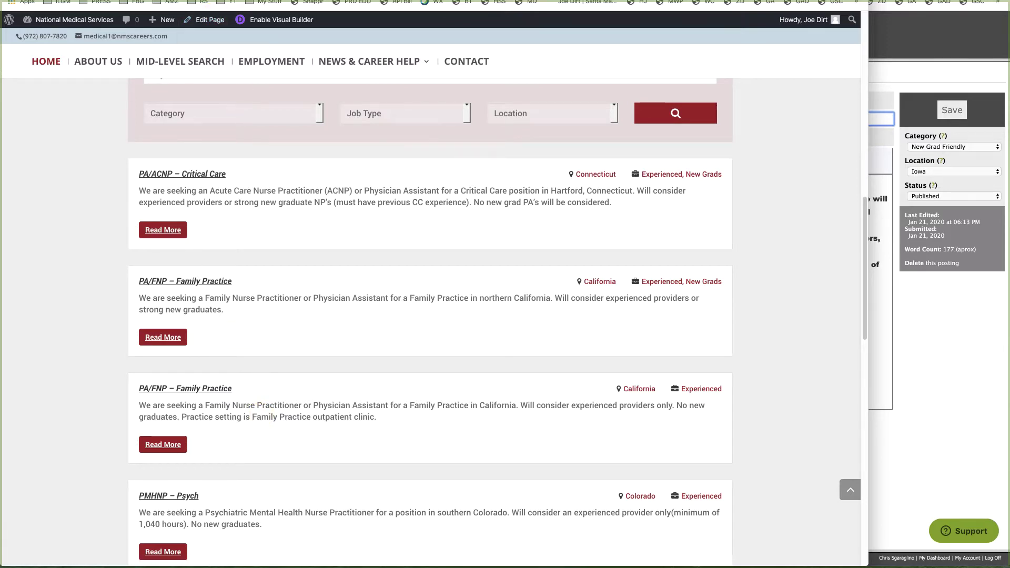
{"action": "key", "text": "ctrl+shift+Tab"}
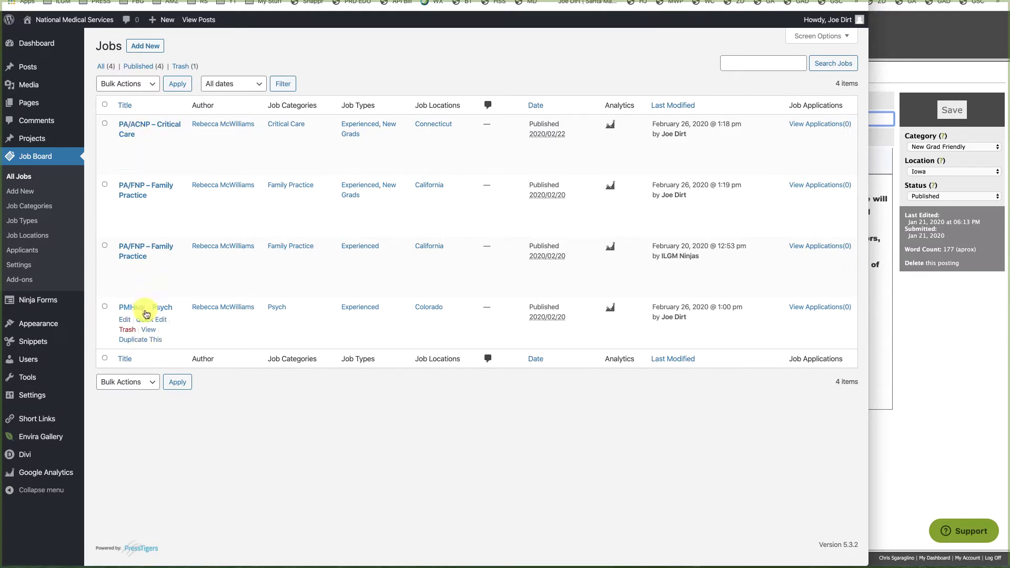
{"action": "left_click", "coordinate": [152, 320]}
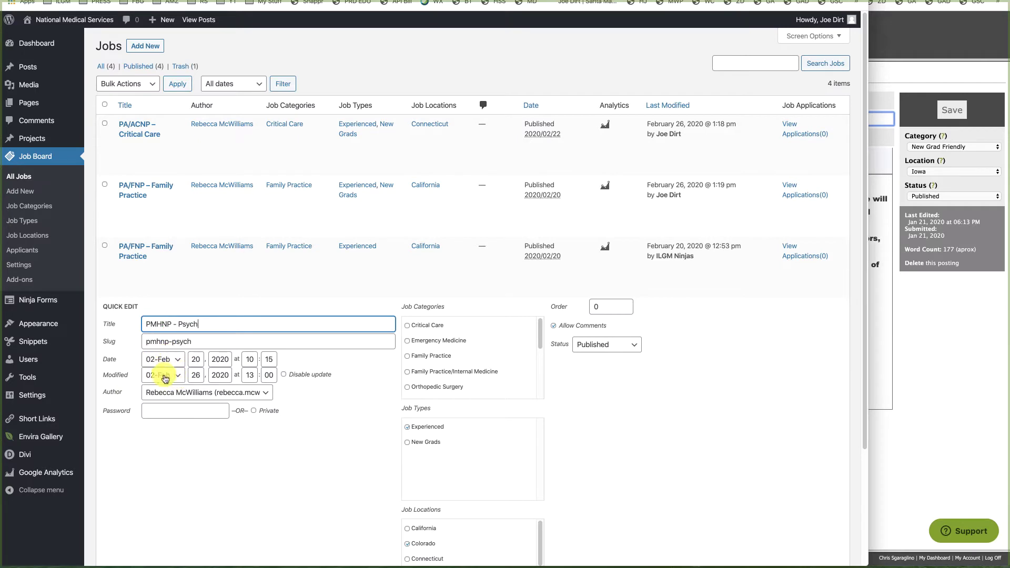
Open the California PA/FNP – Family Practice job for experienced providers only, set its publish day to Feb 25, and update it
{"action": "left_click", "coordinate": [135, 247]}
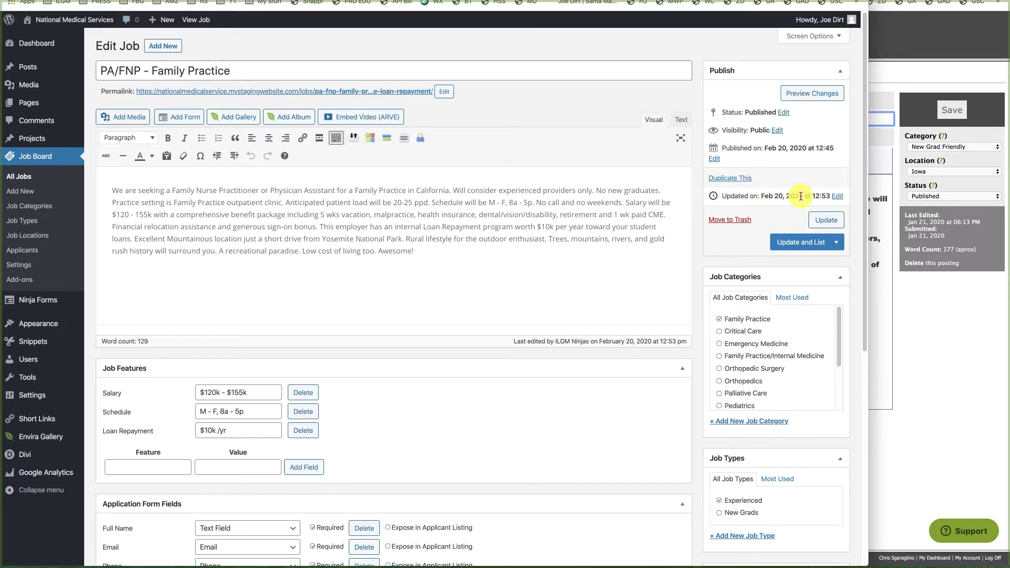
{"action": "left_click", "coordinate": [714, 159]}
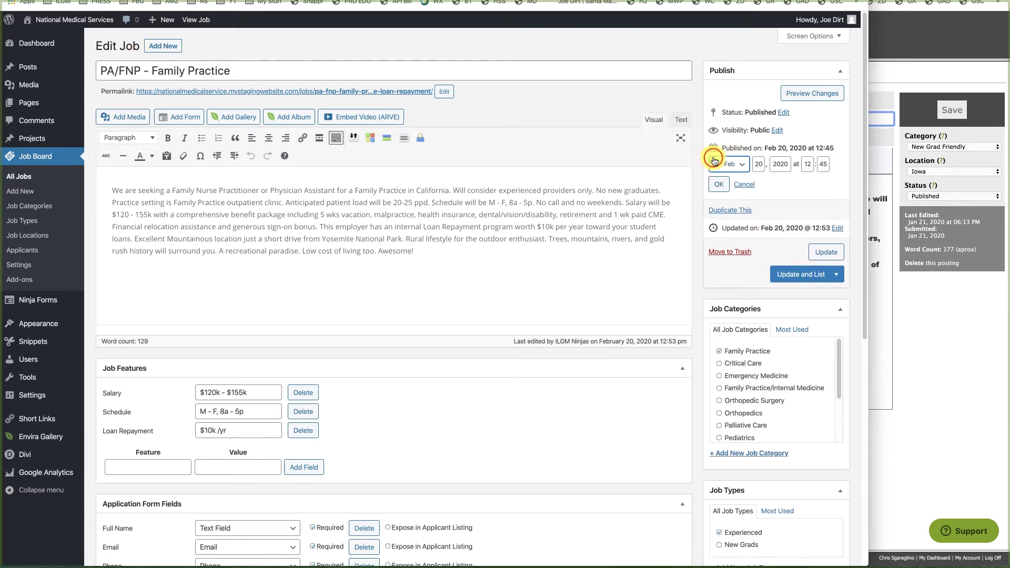
{"action": "left_click", "coordinate": [758, 164]}
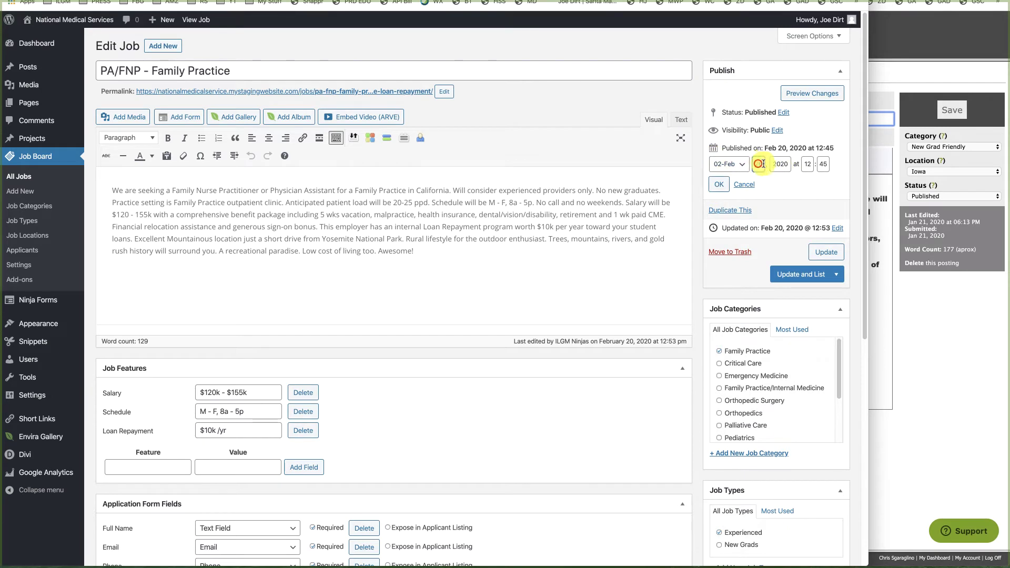
{"action": "type", "text": "25"}
{"action": "left_click", "coordinate": [824, 252]}
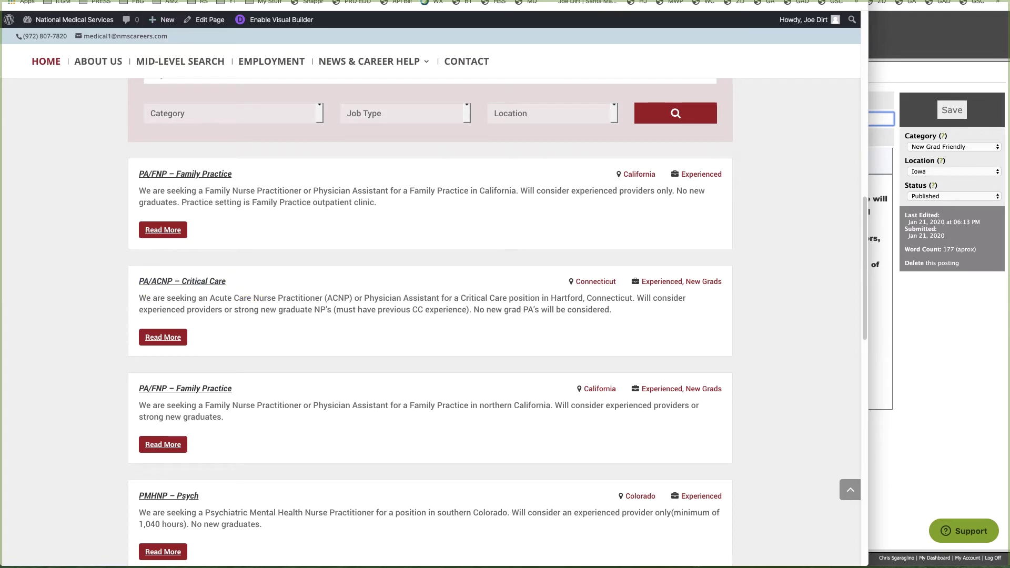
Change the PA/FNP – Family Practice job's publish date to March 1 and update the job
{"action": "key", "text": "ctrl+shift+Tab"}
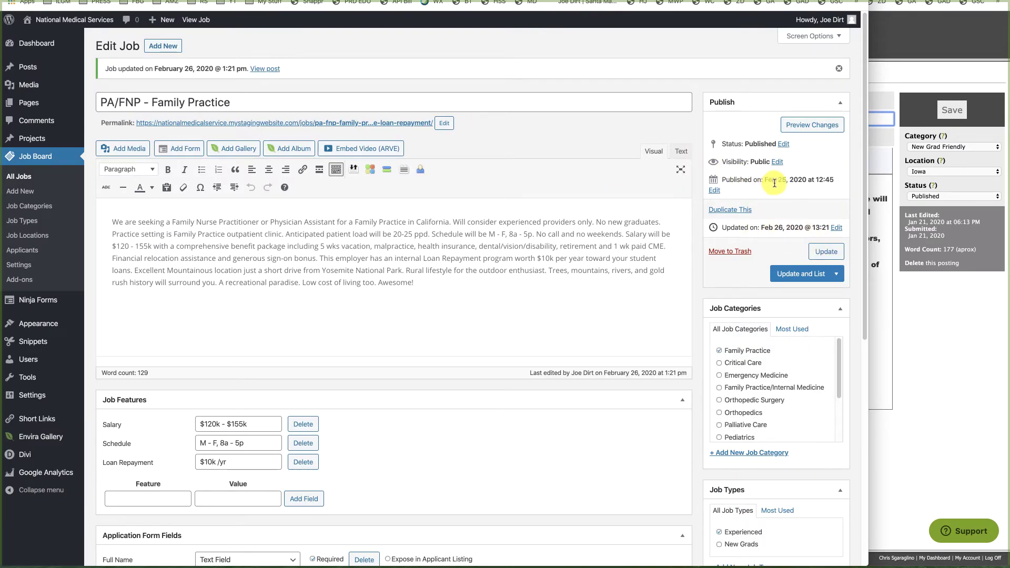
{"action": "left_click", "coordinate": [714, 192]}
{"action": "left_click", "coordinate": [721, 195]}
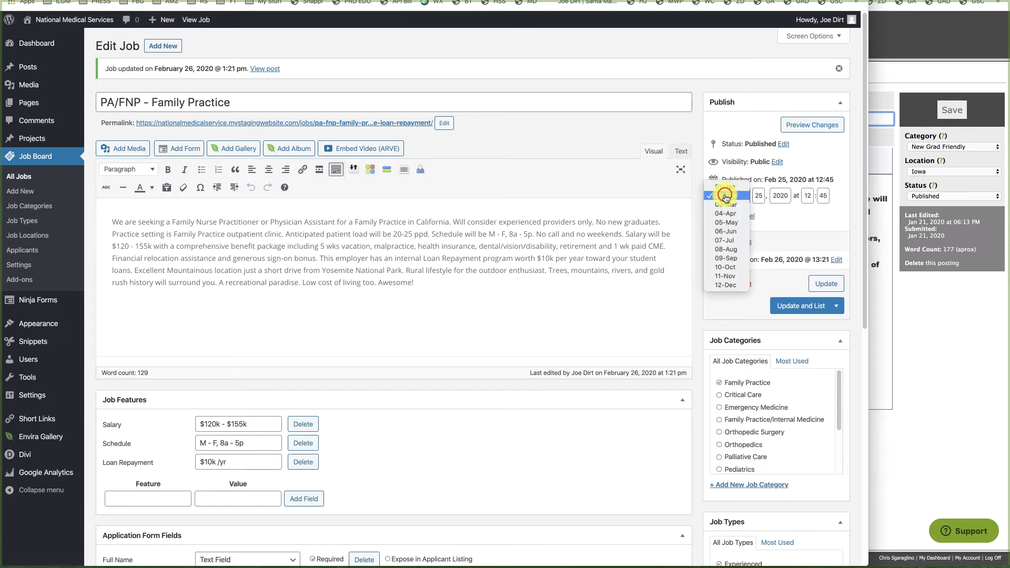
{"action": "left_click", "coordinate": [733, 208]}
{"action": "left_click", "coordinate": [755, 195]}
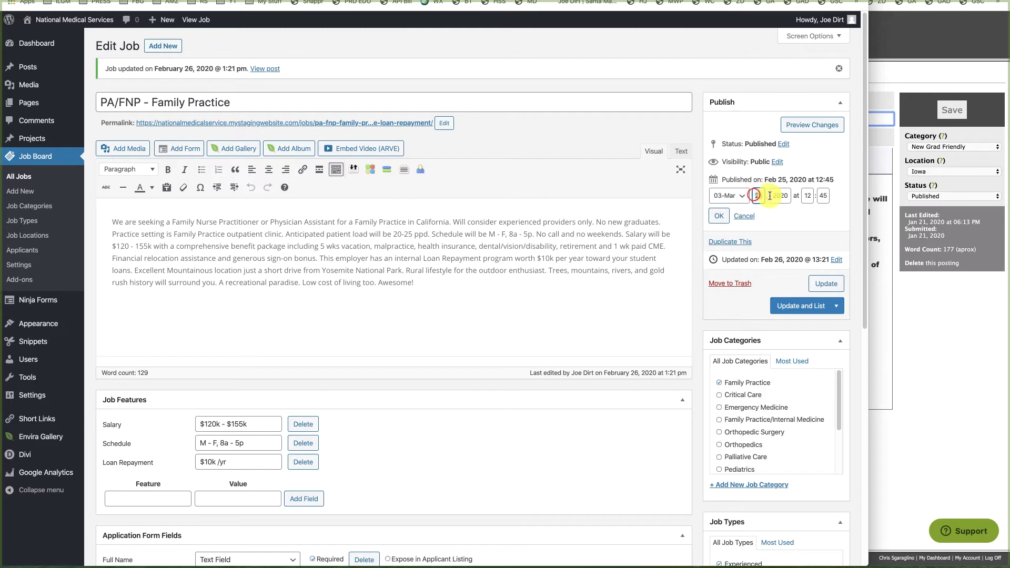
{"action": "type", "text": "1"}
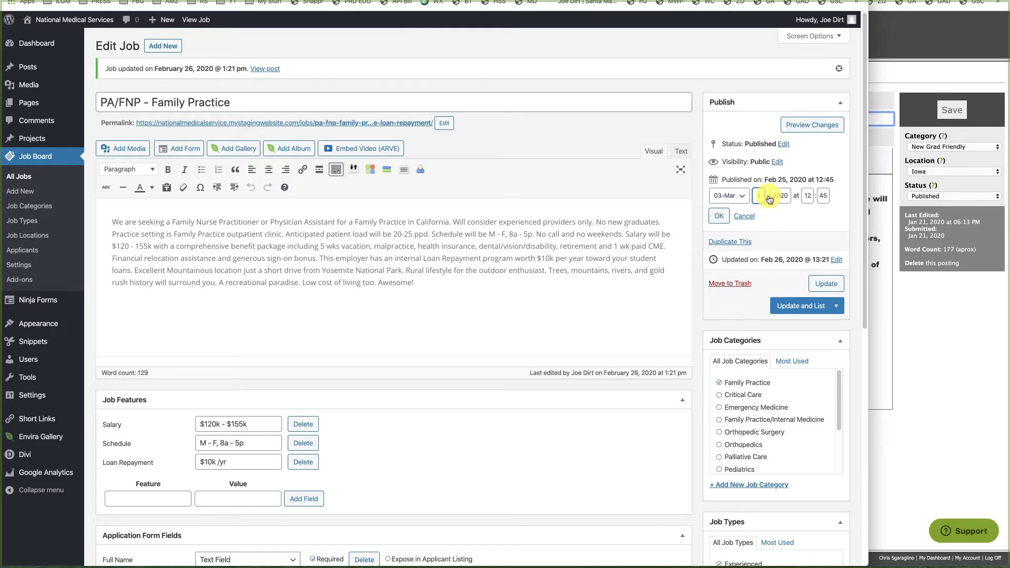
{"action": "left_click", "coordinate": [827, 284]}
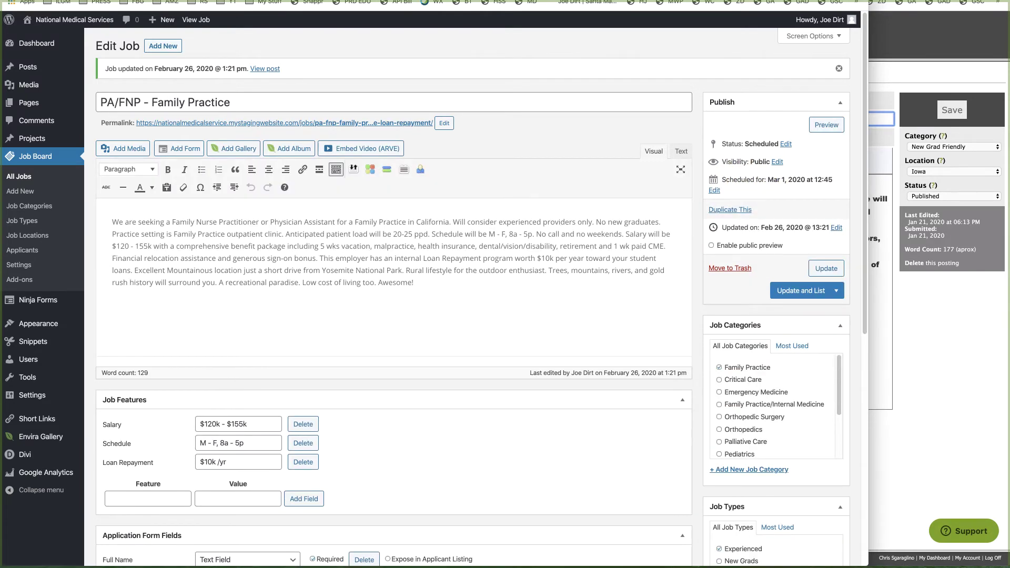
Reload the public job listing to check the effect of the March 1 date, and return to the job editor
{"action": "key", "text": "ctrl+Tab"}
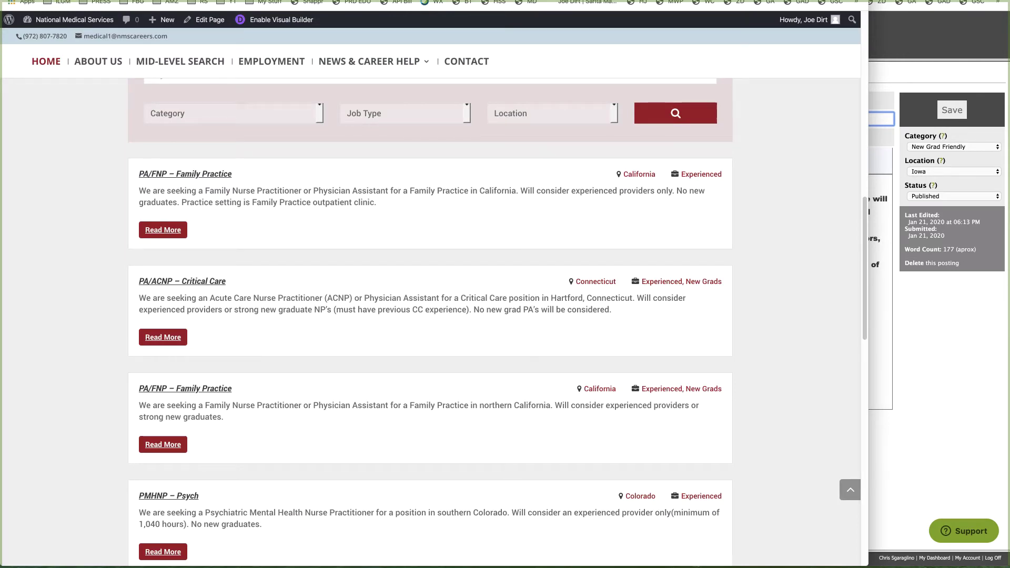
{"action": "key", "text": "ctrl+r"}
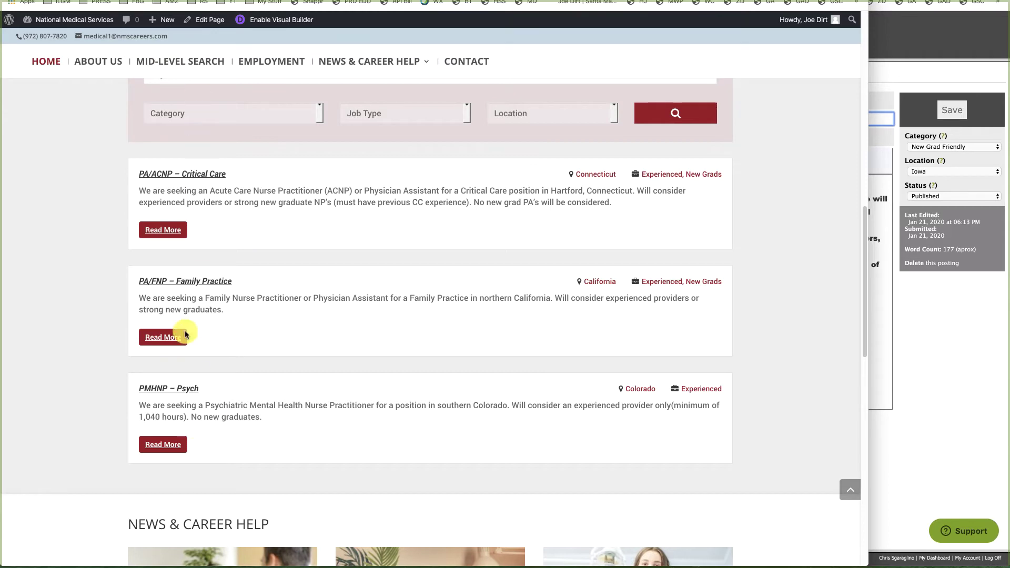
{"action": "key", "text": "ctrl+Tab"}
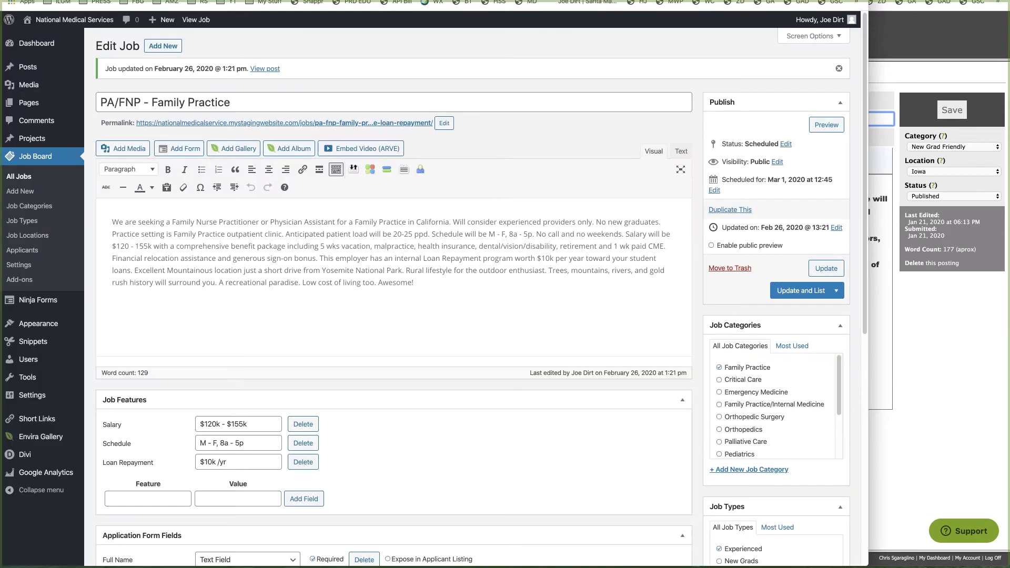
Quick edit the scheduled PA/FNP – Family Practice job in the jobs list to set its date to Feb 25 and update it
{"action": "left_click", "coordinate": [23, 177]}
{"action": "mouse_move", "coordinate": [155, 149]}
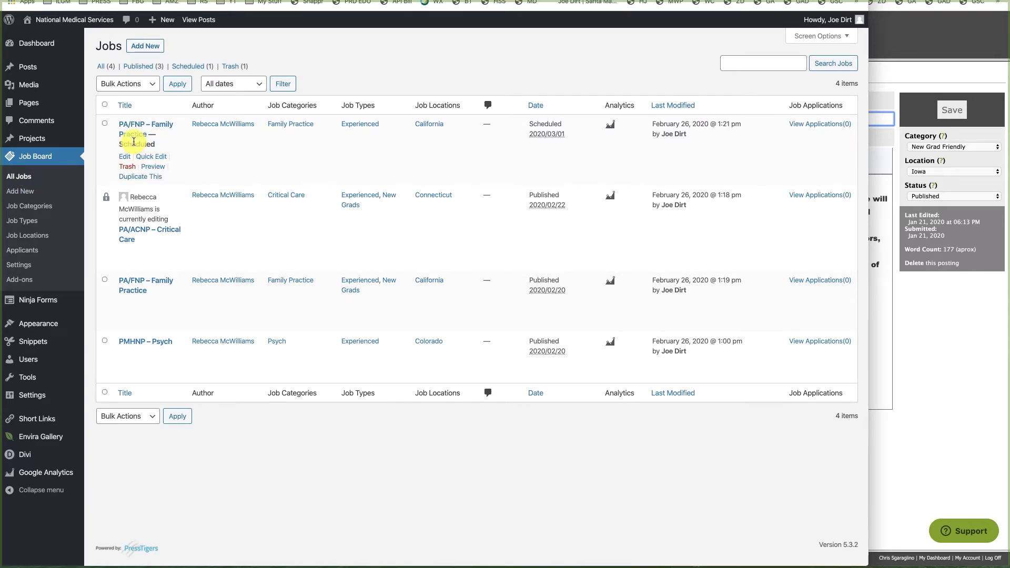
{"action": "left_click", "coordinate": [151, 156]}
{"action": "left_click", "coordinate": [828, 430]}
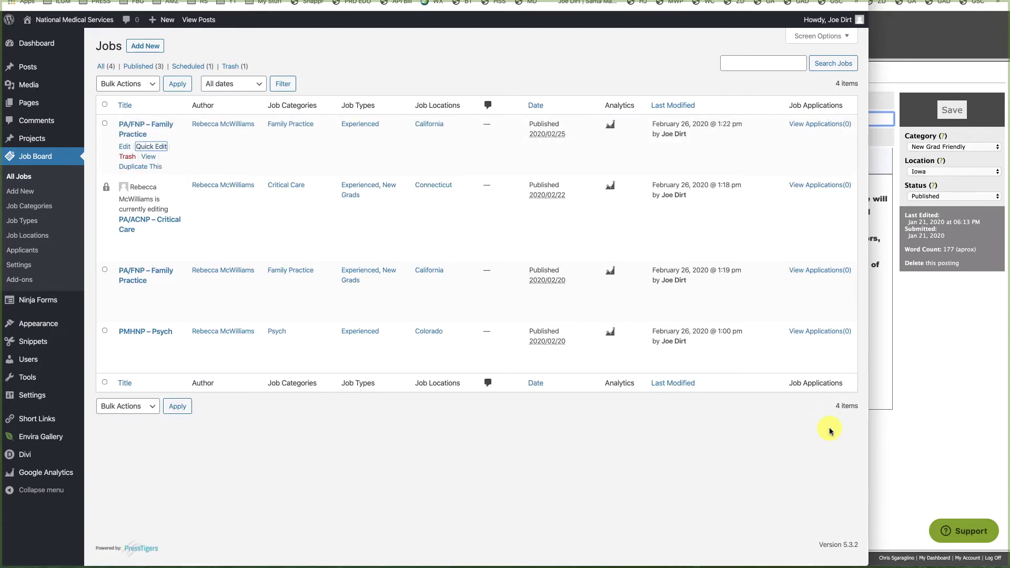
Examine the job features of the Feb 25 PA/FNP – Family Practice job in its editor and on its public page
{"action": "left_click", "coordinate": [167, 129]}
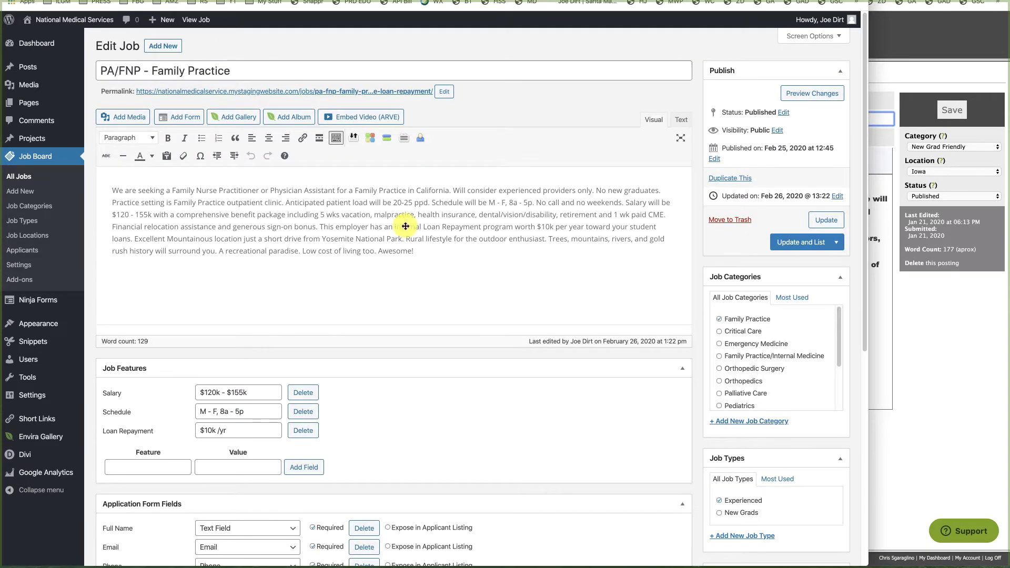
{"action": "left_click", "coordinate": [163, 231]}
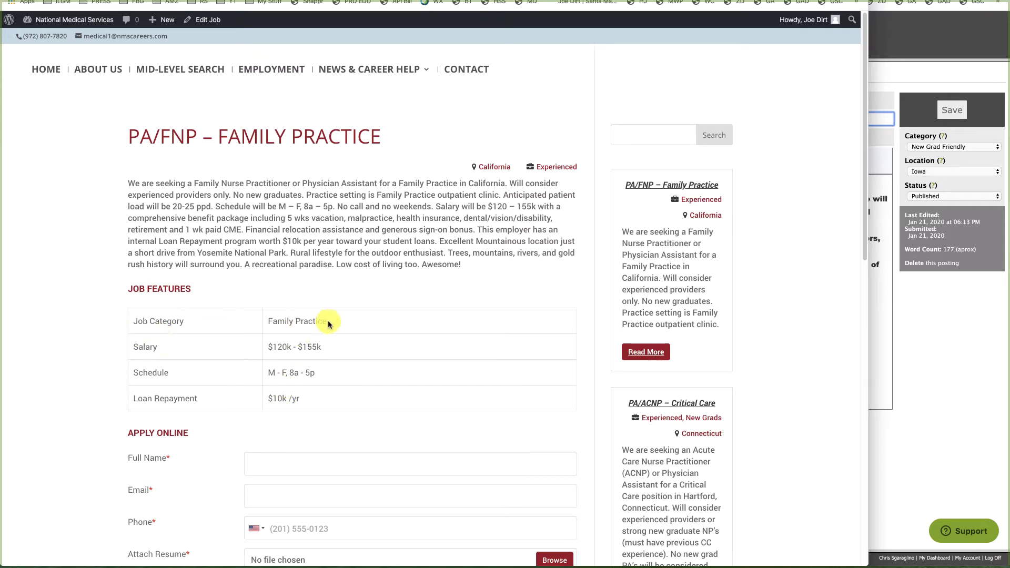
{"action": "scroll", "coordinate": [337, 324], "scroll_direction": "down", "scroll_amount": 3}
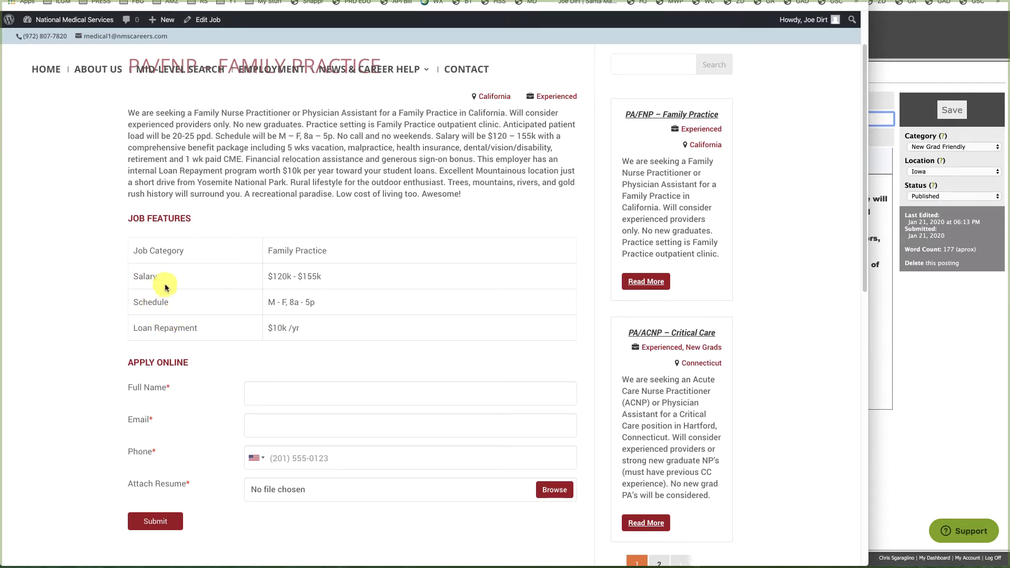
{"action": "scroll", "coordinate": [173, 284], "scroll_direction": "up", "scroll_amount": 3}
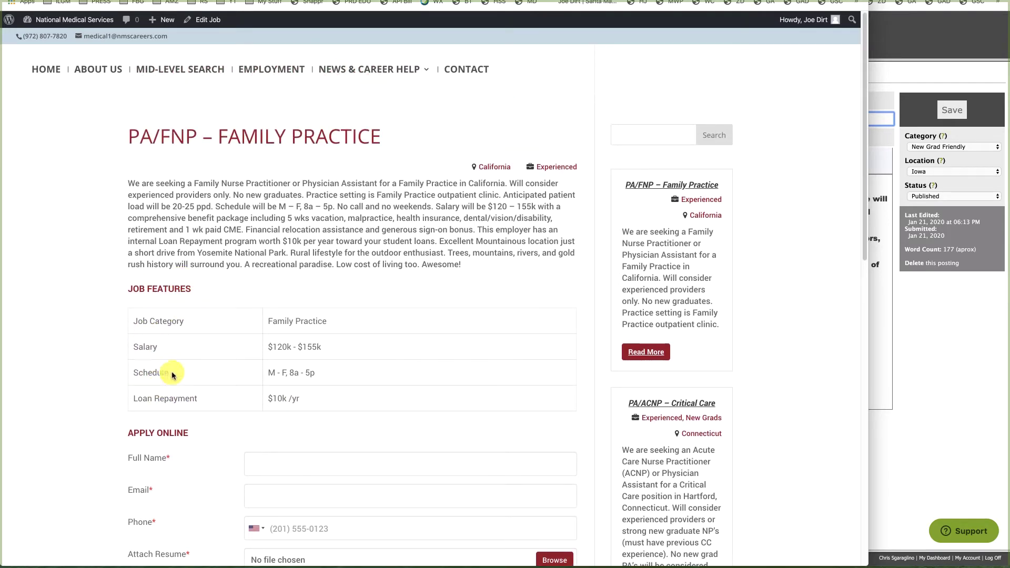
{"action": "left_click", "coordinate": [325, 1]}
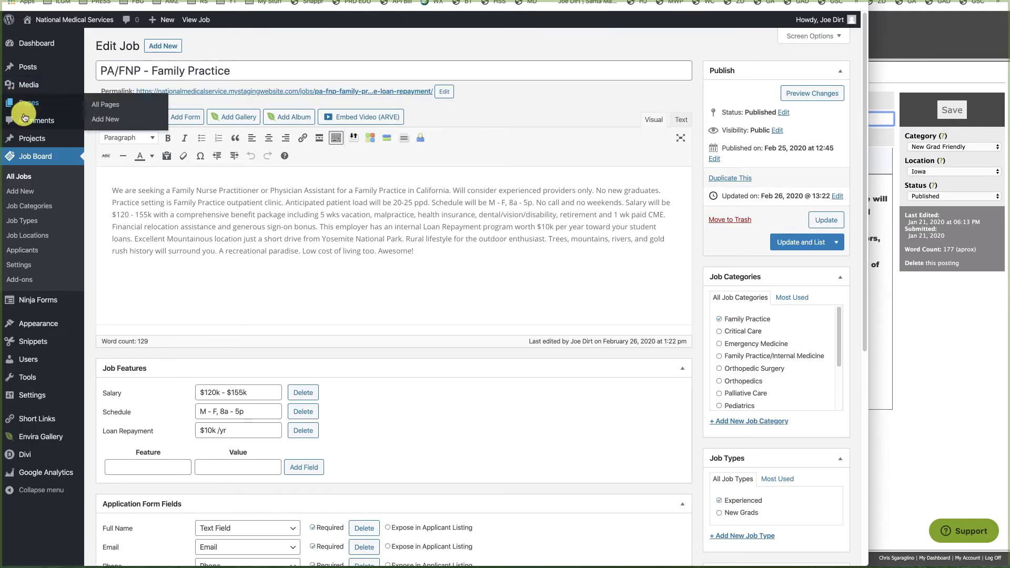
Add a default job feature named Facility in the Job Board settings, save the changes, and open a new job form to check it
{"action": "left_click", "coordinate": [21, 192]}
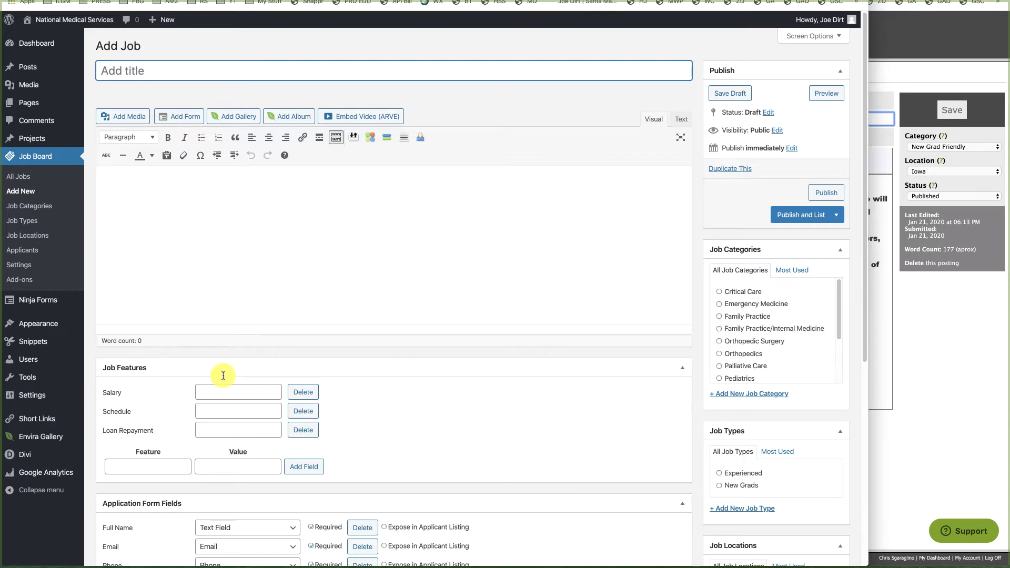
{"action": "left_click", "coordinate": [22, 267]}
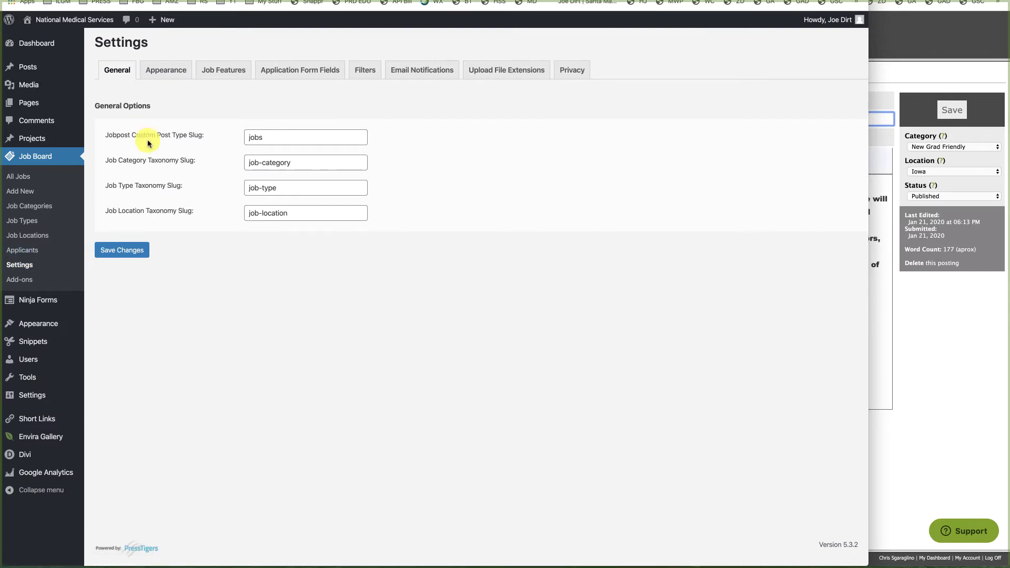
{"action": "left_click", "coordinate": [228, 72]}
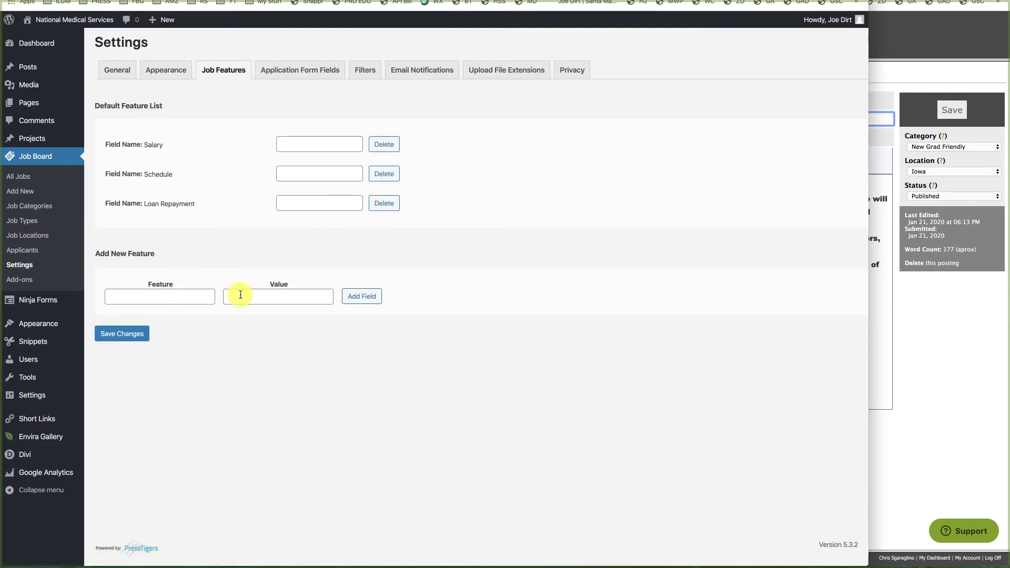
{"action": "left_click", "coordinate": [160, 296]}
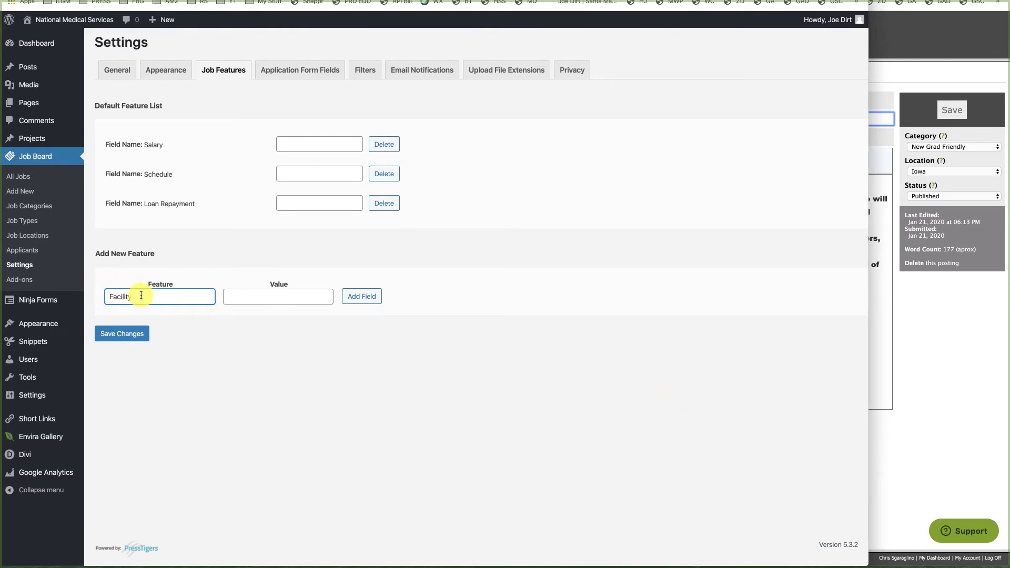
{"action": "left_click", "coordinate": [368, 298]}
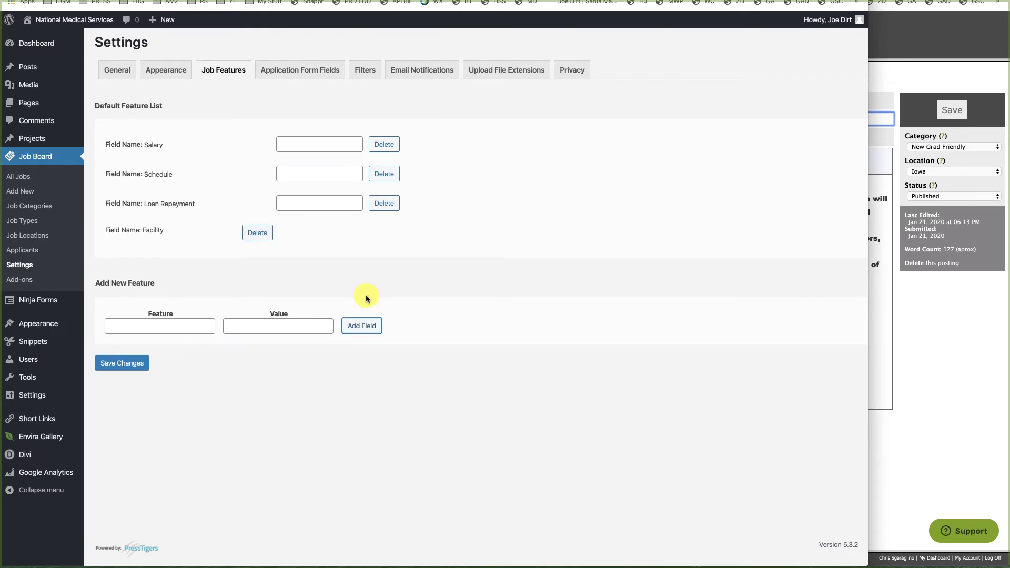
{"action": "left_click", "coordinate": [131, 364]}
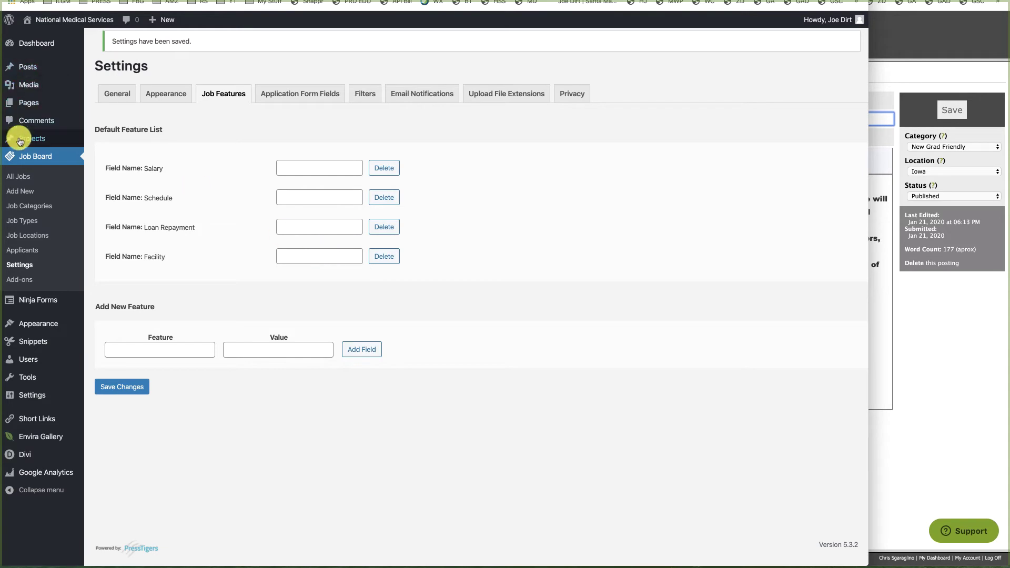
{"action": "left_click", "coordinate": [23, 192]}
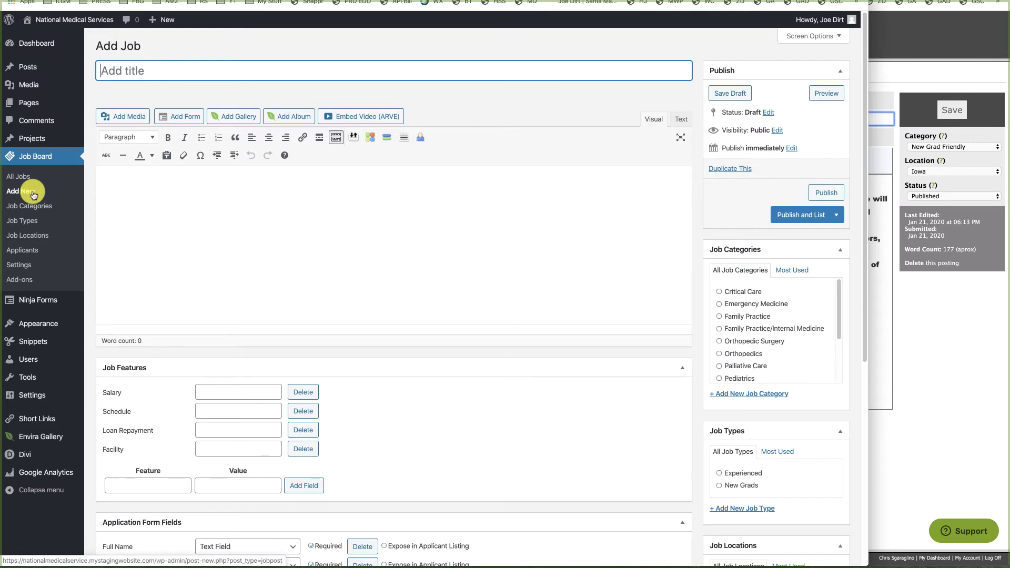
Add a Facility feature with the value Hospital to the Feb 25 PA/FNP – Family Practice job and update the job
{"action": "left_click", "coordinate": [21, 178]}
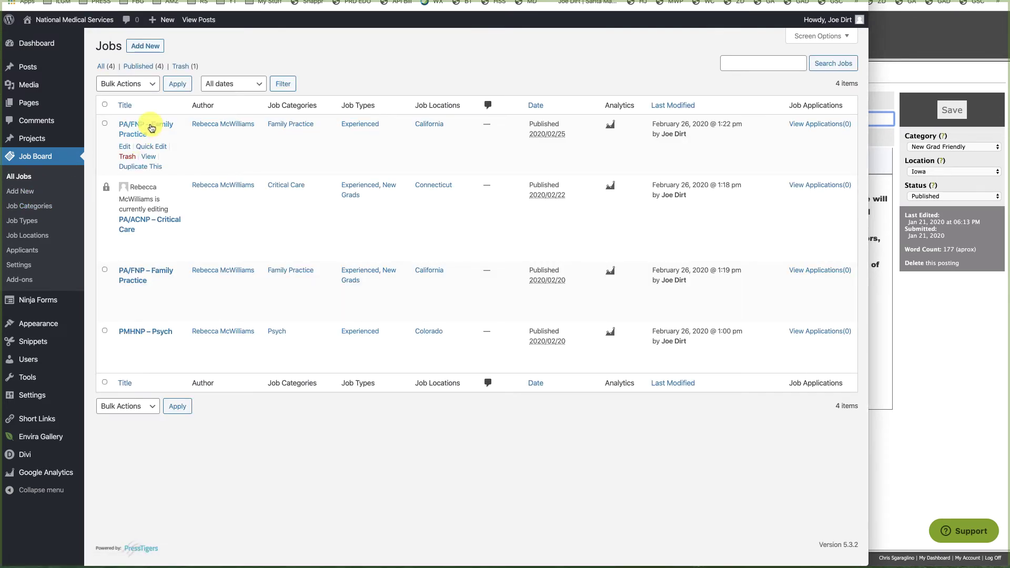
{"action": "left_click", "coordinate": [141, 135]}
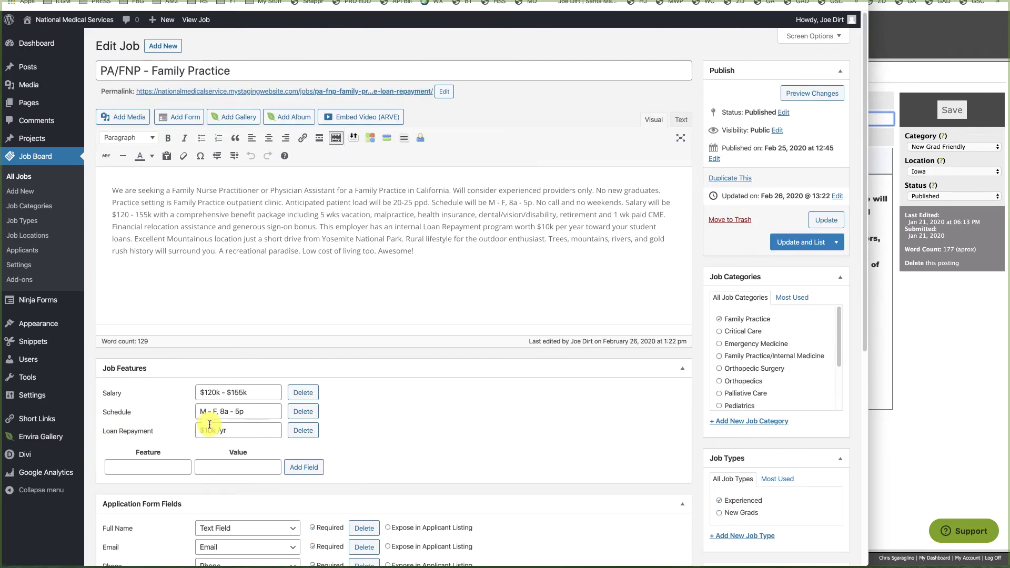
{"action": "scroll", "coordinate": [413, 398], "scroll_direction": "down", "scroll_amount": 2}
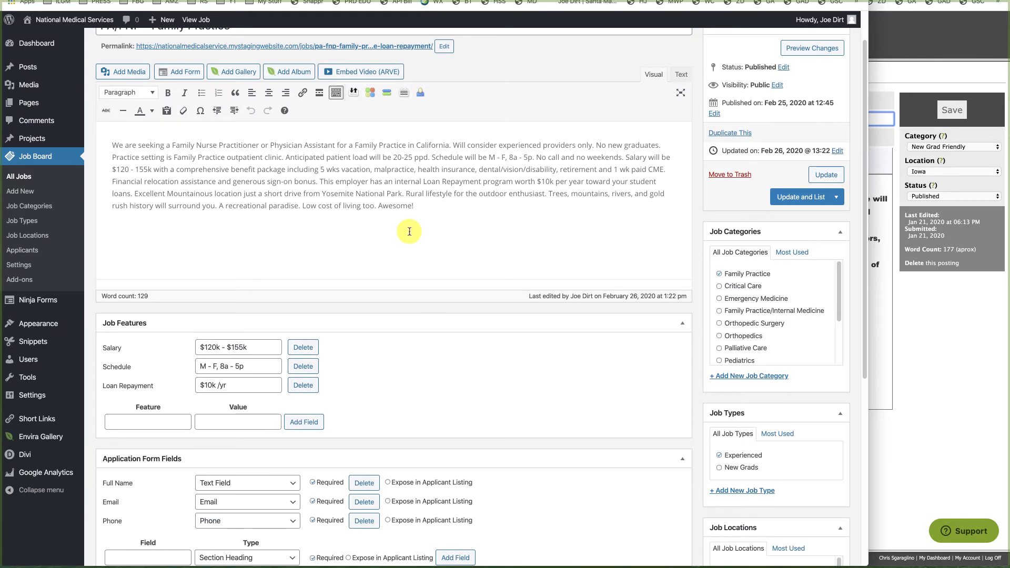
{"action": "left_click", "coordinate": [150, 421]}
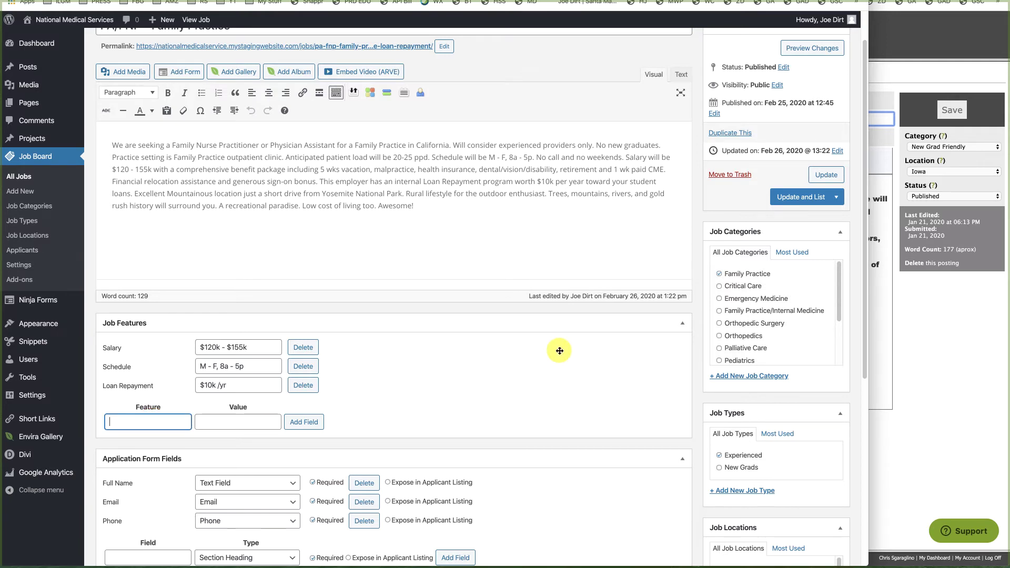
{"action": "type", "text": "Facility"}
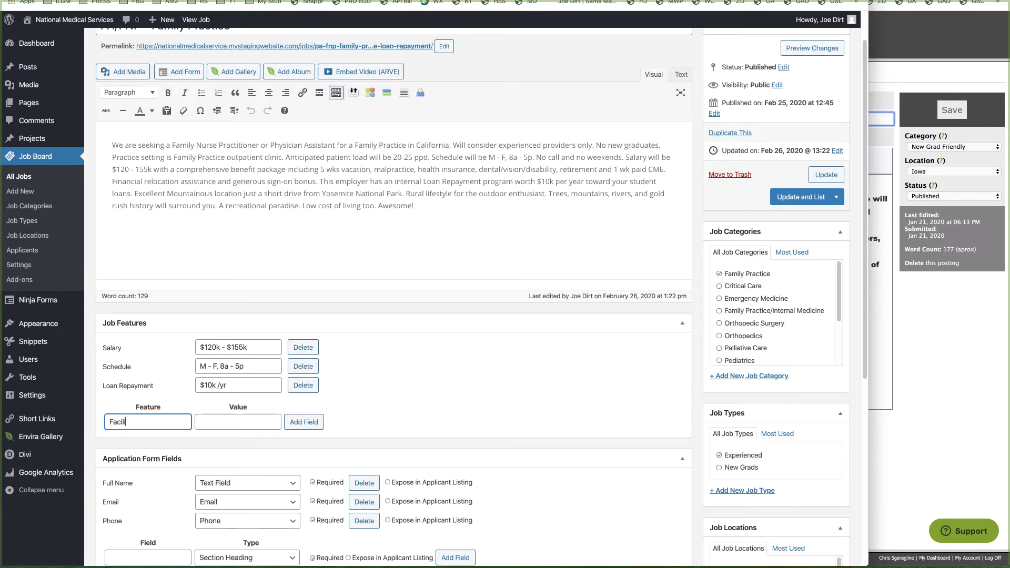
{"action": "left_click", "coordinate": [237, 423]}
{"action": "type", "text": "Hosipital"}
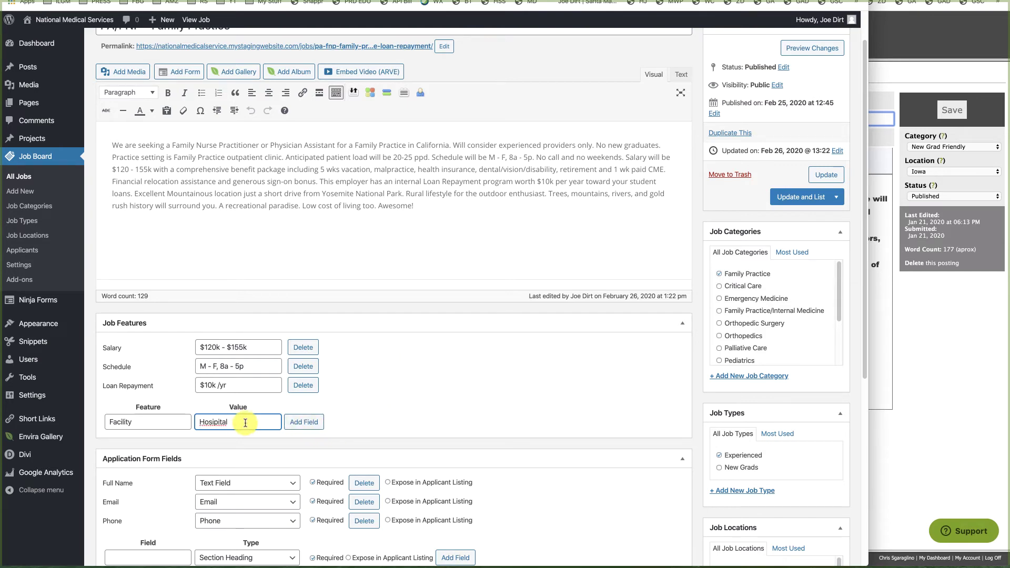
{"action": "right_click", "coordinate": [211, 423]}
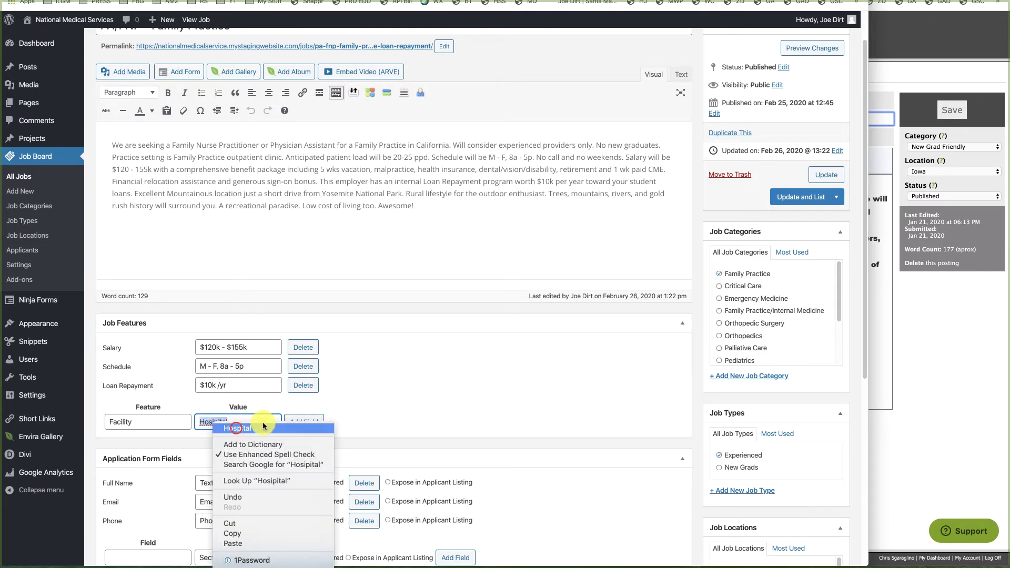
{"action": "left_click", "coordinate": [238, 428]}
{"action": "left_click", "coordinate": [304, 421]}
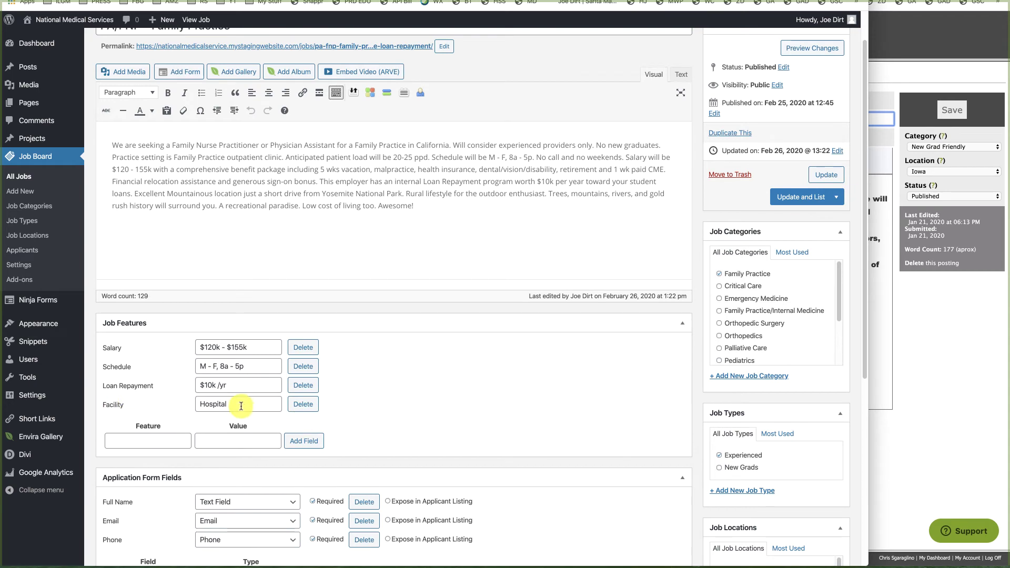
{"action": "left_click", "coordinate": [826, 176]}
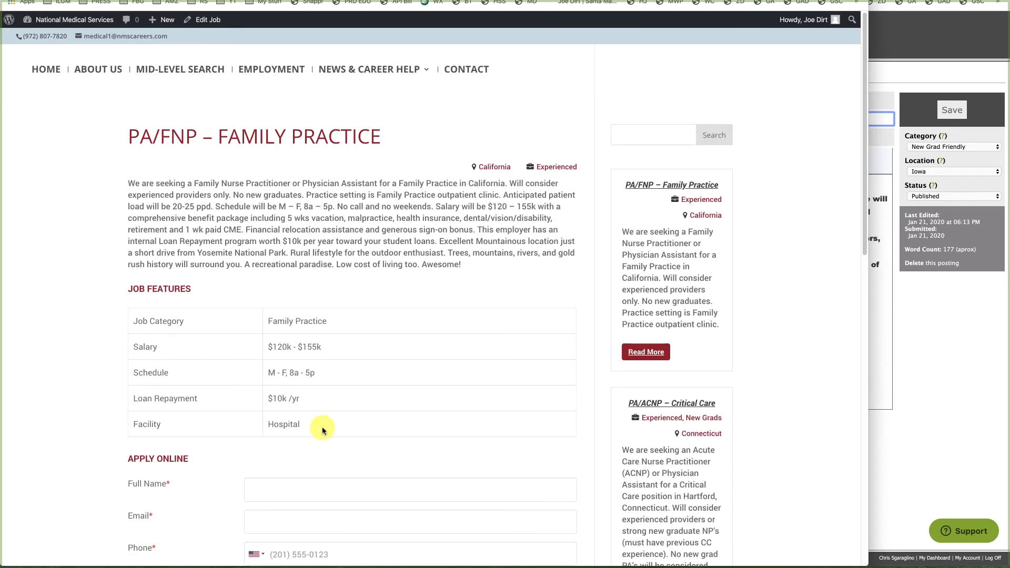
Add a Moving Expense feature with the value "Yes - up to $5k" to the PA/FNP – Family Practice job and update it
{"action": "key", "text": "ctrl+shift+Tab"}
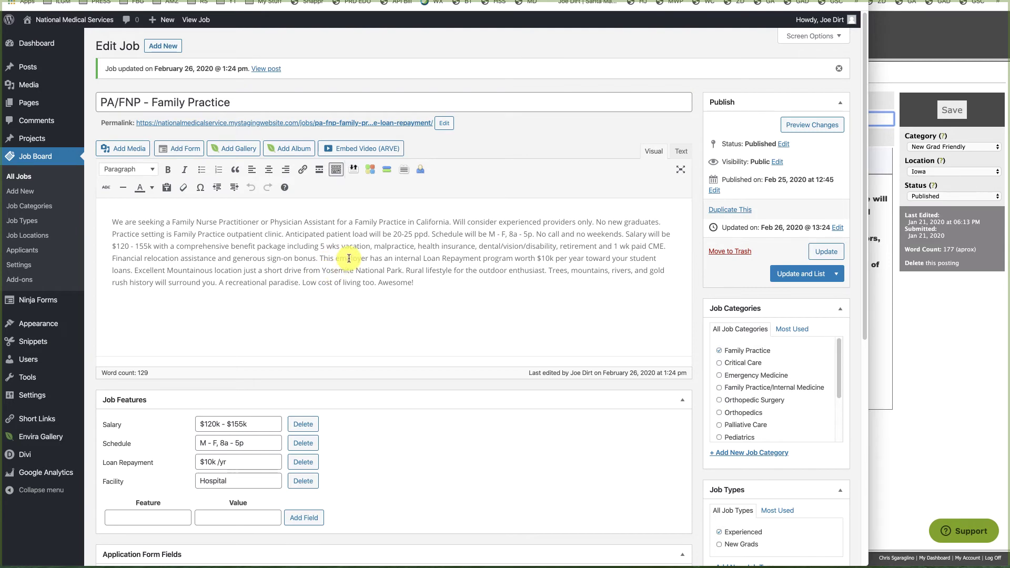
{"action": "left_click", "coordinate": [146, 518]}
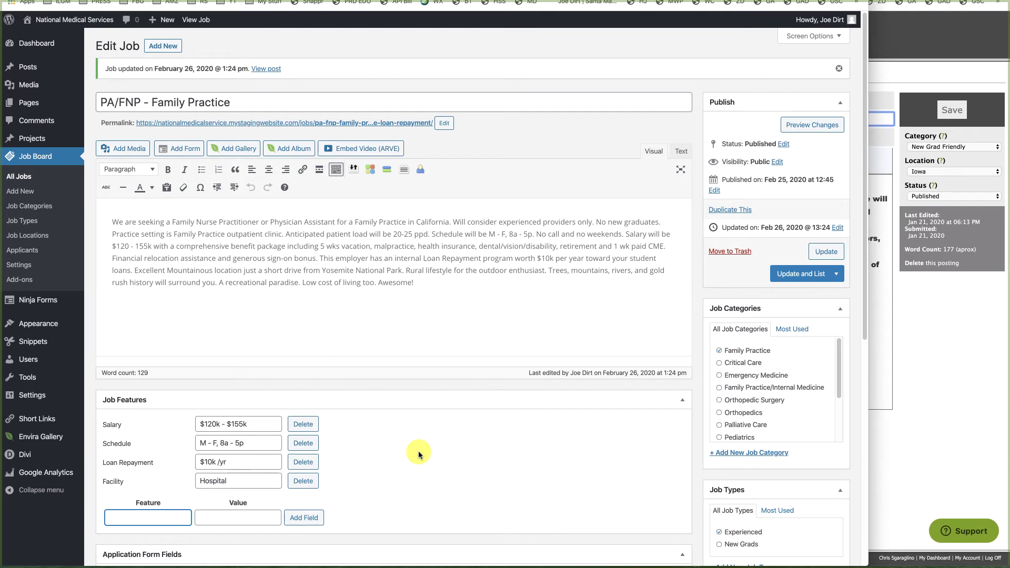
{"action": "type", "text": "Moving Expence"}
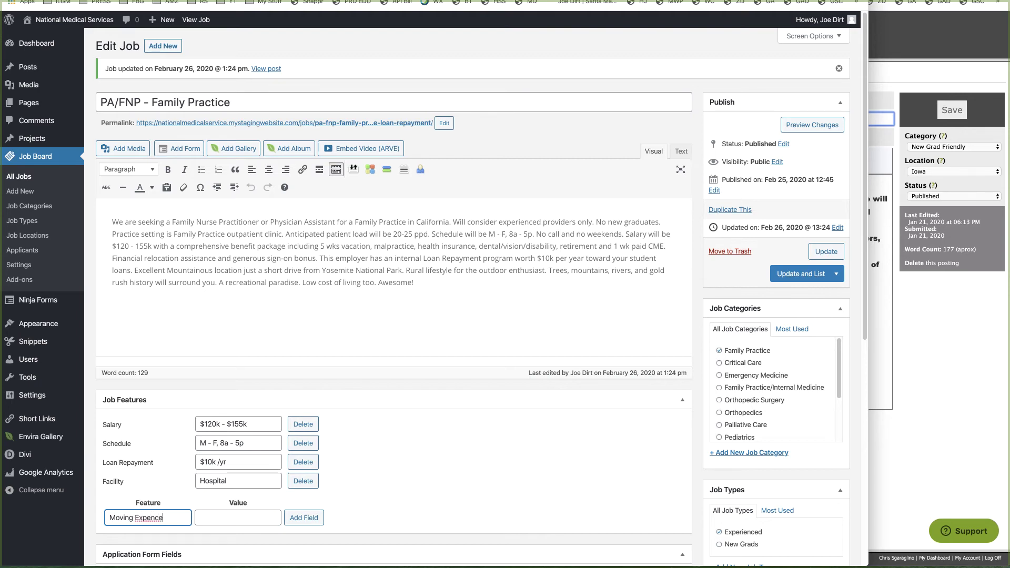
{"action": "right_click", "coordinate": [148, 521]}
{"action": "left_click", "coordinate": [162, 471]}
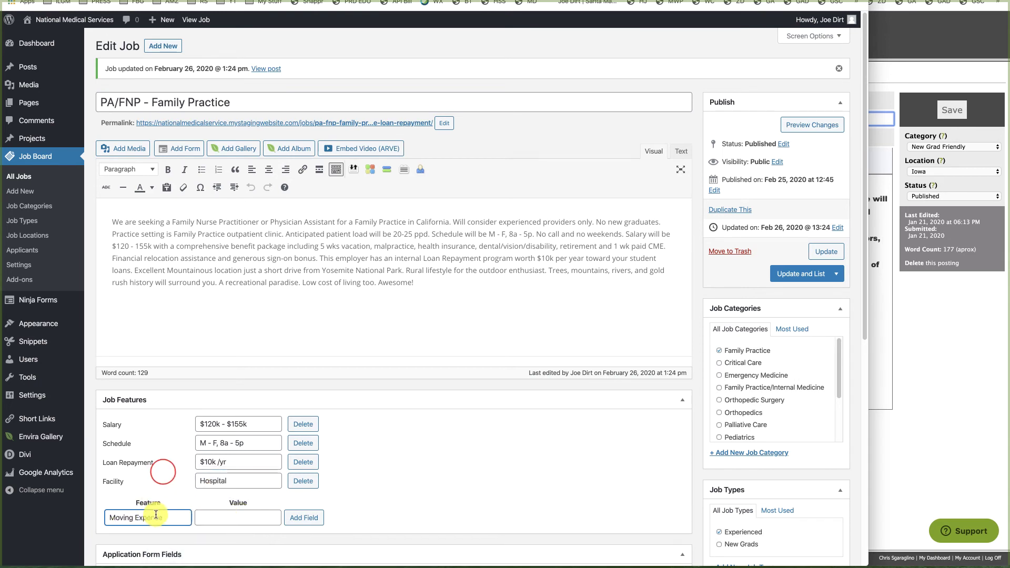
{"action": "left_click", "coordinate": [228, 518]}
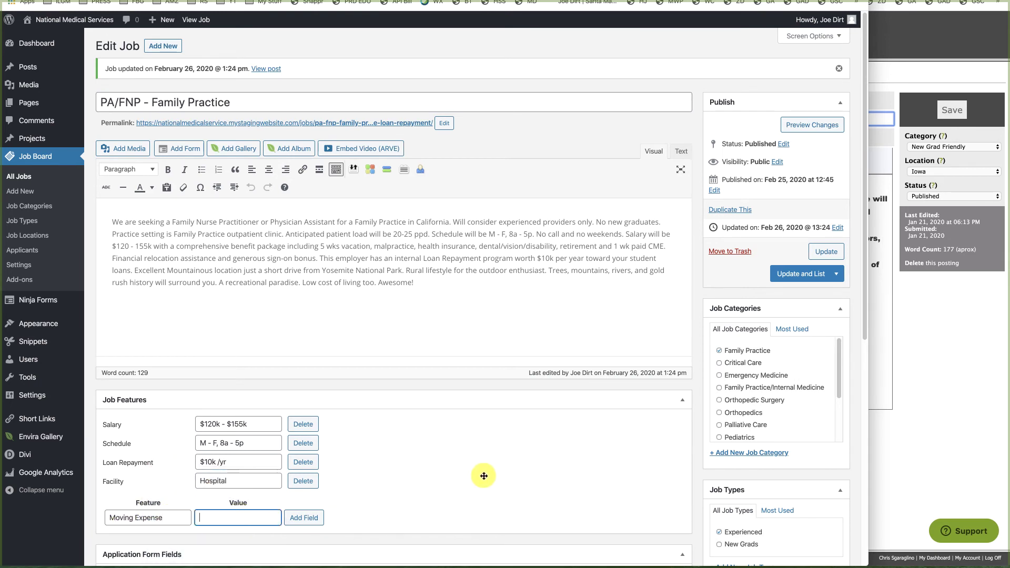
{"action": "type", "text": "Yes - up to $5k"}
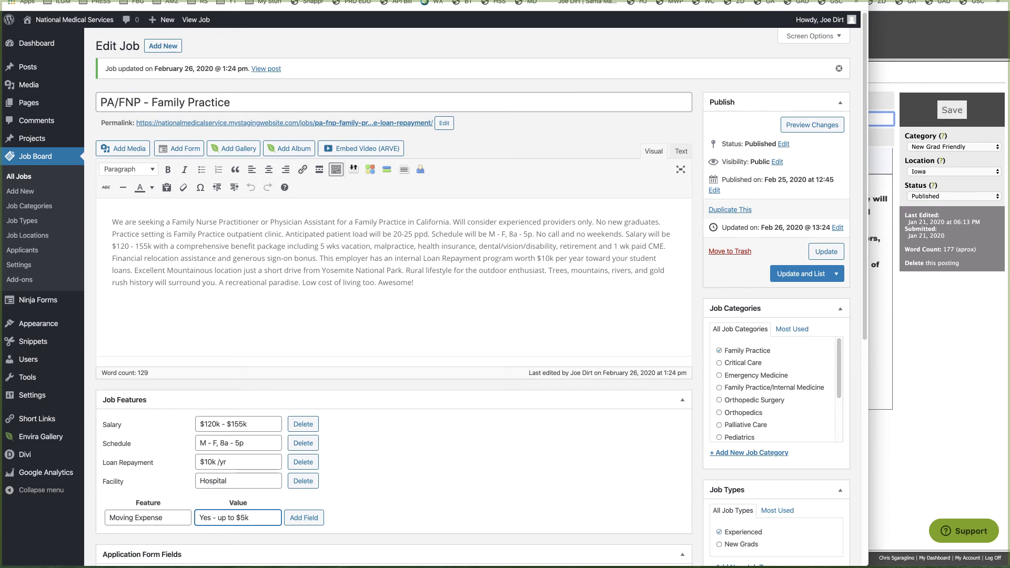
{"action": "left_click", "coordinate": [305, 518]}
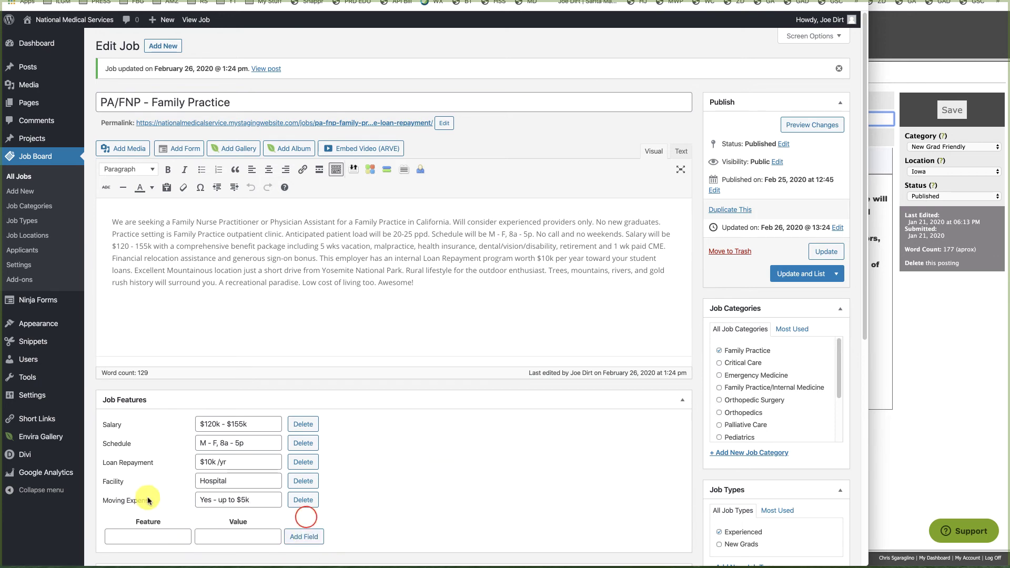
{"action": "left_click", "coordinate": [821, 252]}
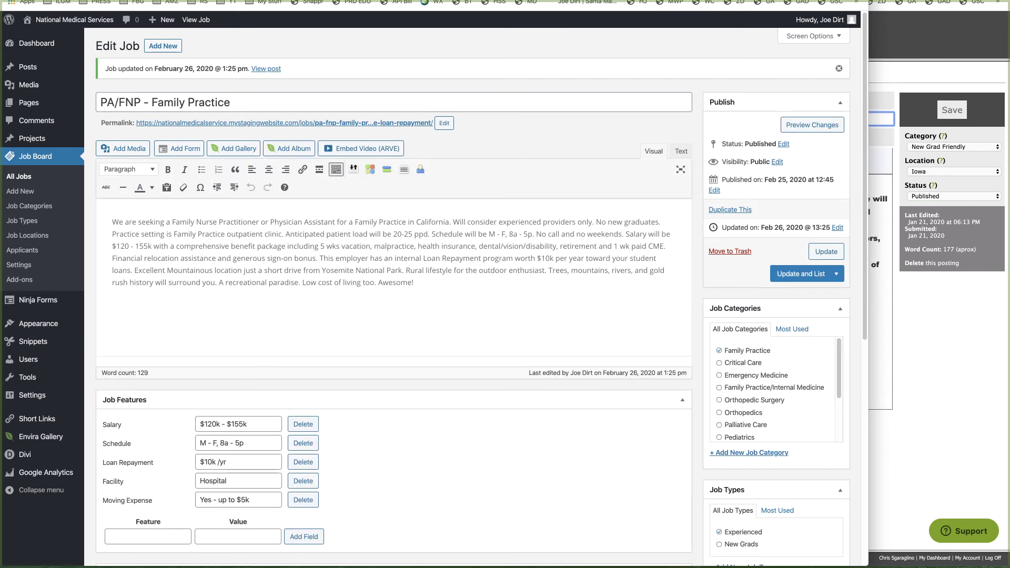
Reload the job's public page to check the Moving Expense feature, and return to the job editor
{"action": "key", "text": "ctrl+Tab"}
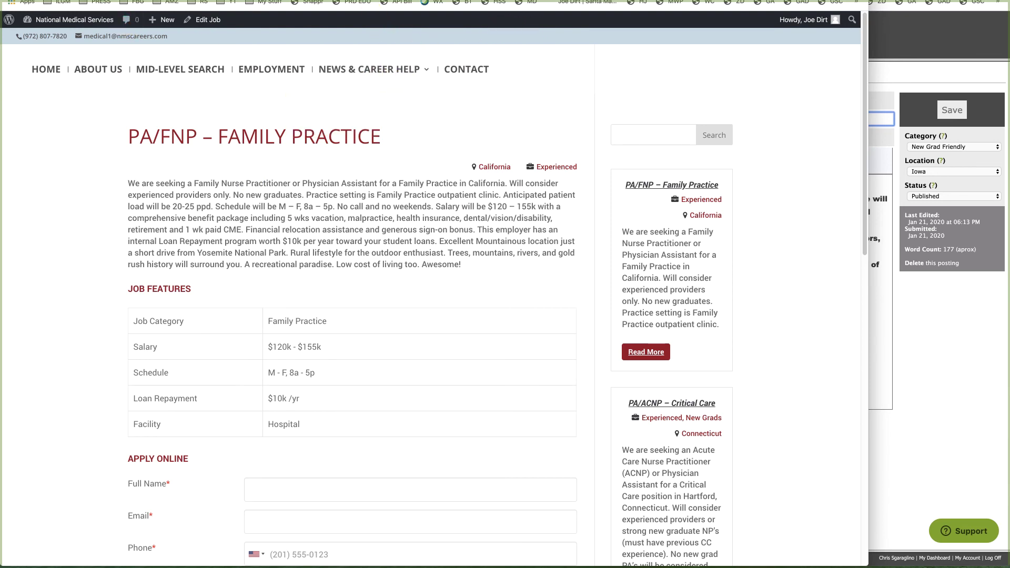
{"action": "key", "text": "ctrl+r"}
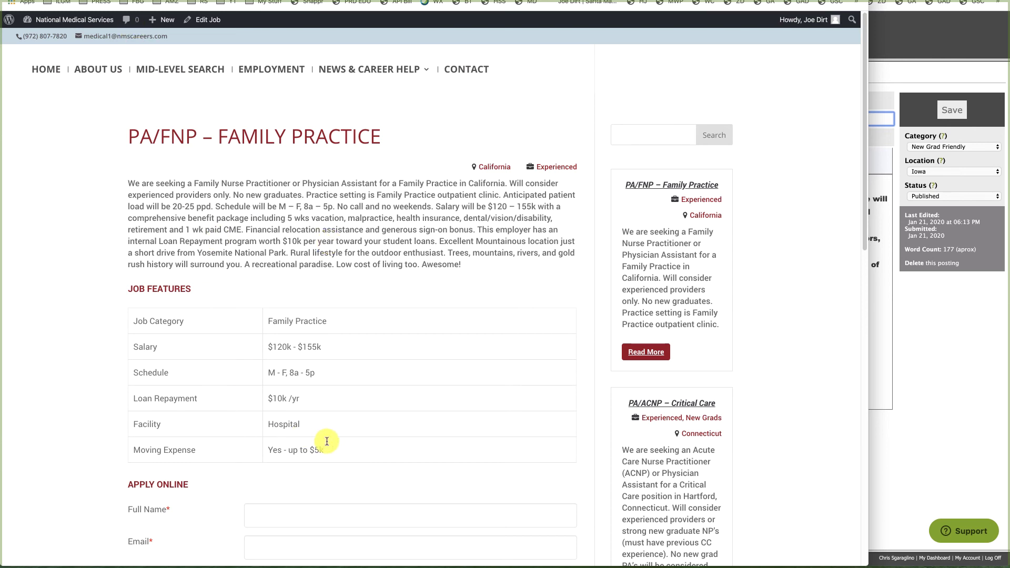
{"action": "key", "text": "ctrl+shift+Tab"}
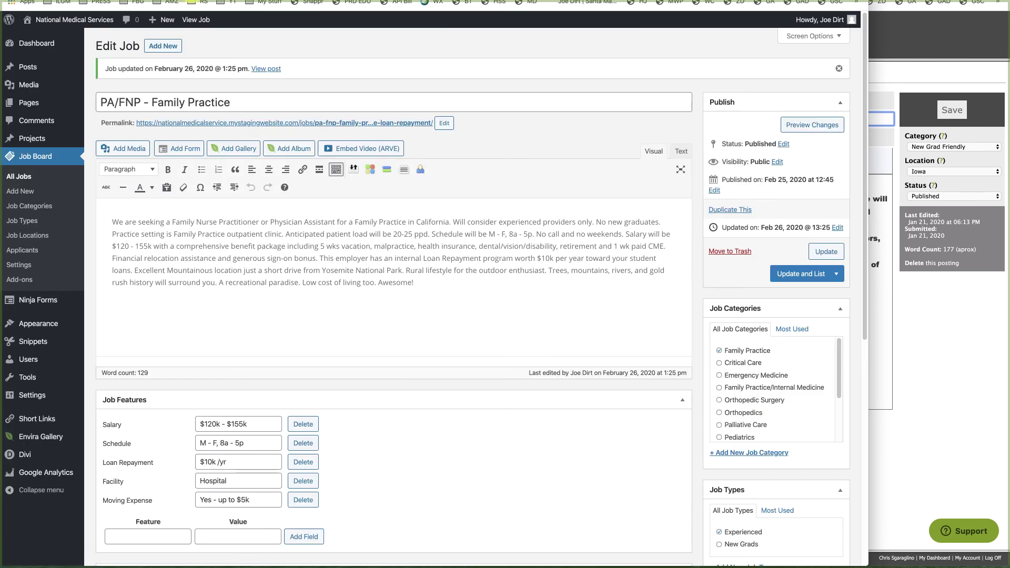
Delete the Moving Expense and Facility features from the job, update it, and reload its public page
{"action": "left_click", "coordinate": [303, 500]}
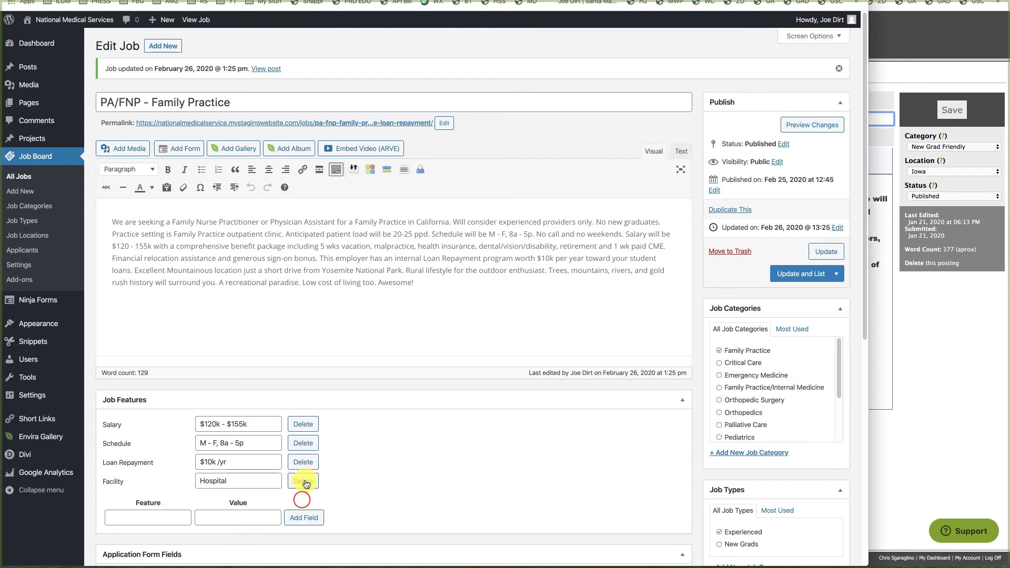
{"action": "left_click", "coordinate": [304, 481]}
{"action": "left_click", "coordinate": [830, 252]}
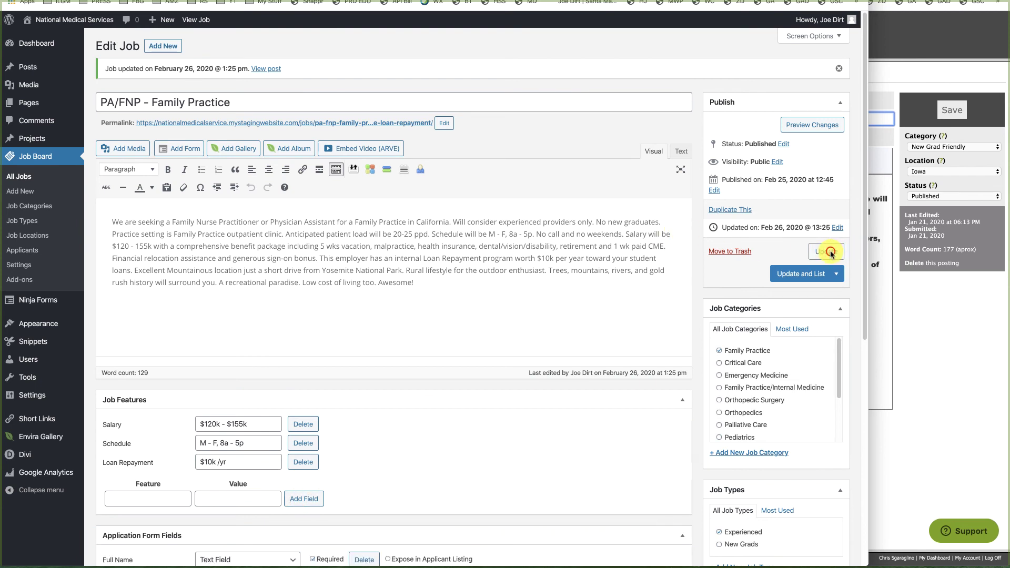
{"action": "key", "text": "ctrl+Tab"}
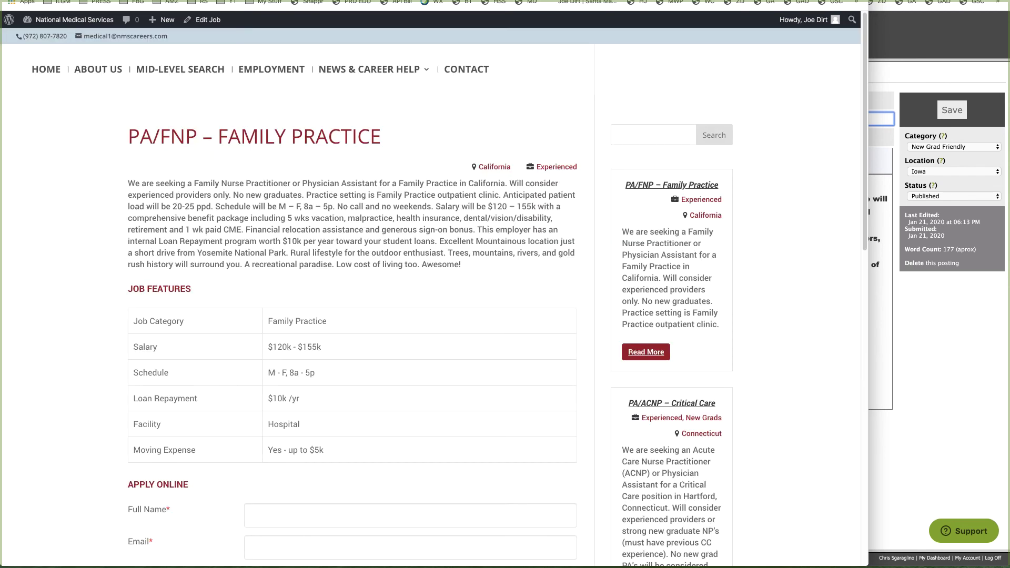
{"action": "key", "text": "super+r"}
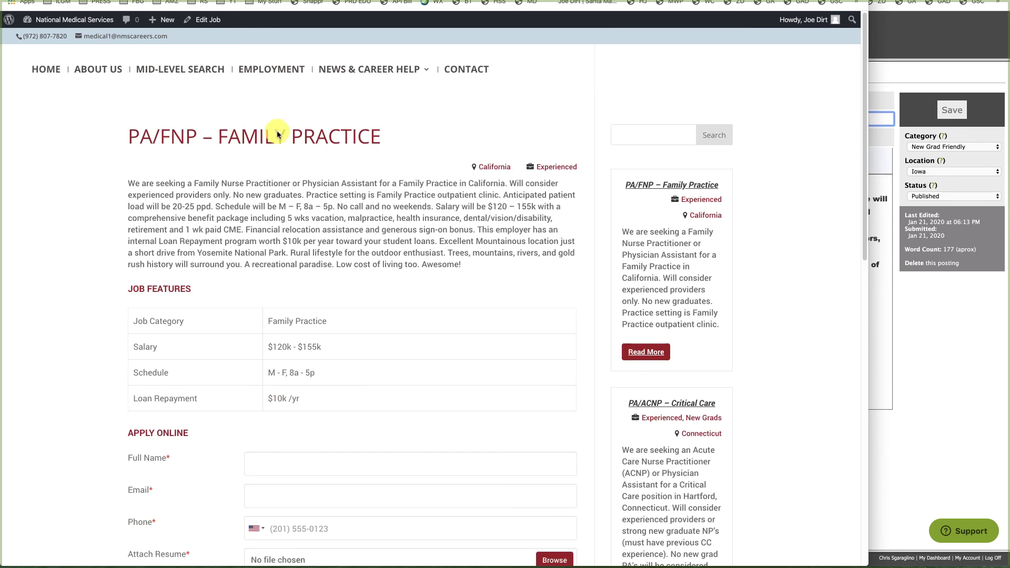
Examine the application form on the public page, its fields in the job editor, and the default Application Form Fields in the Job Board settings
{"action": "scroll", "coordinate": [258, 451], "scroll_direction": "down", "scroll_amount": 1}
{"action": "scroll", "coordinate": [257, 451], "scroll_direction": "down", "scroll_amount": 4}
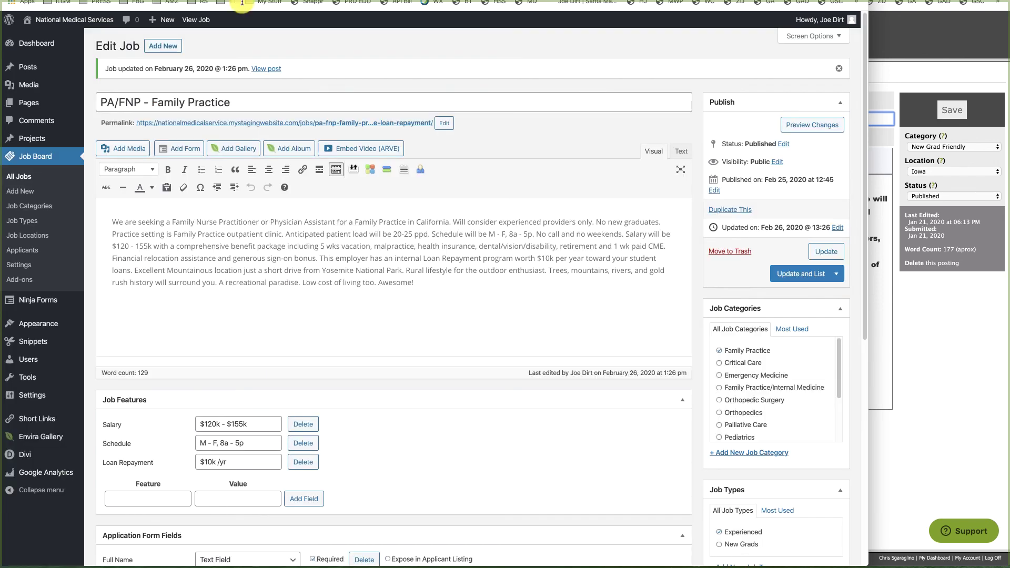
{"action": "scroll", "coordinate": [516, 380], "scroll_direction": "down", "scroll_amount": 5}
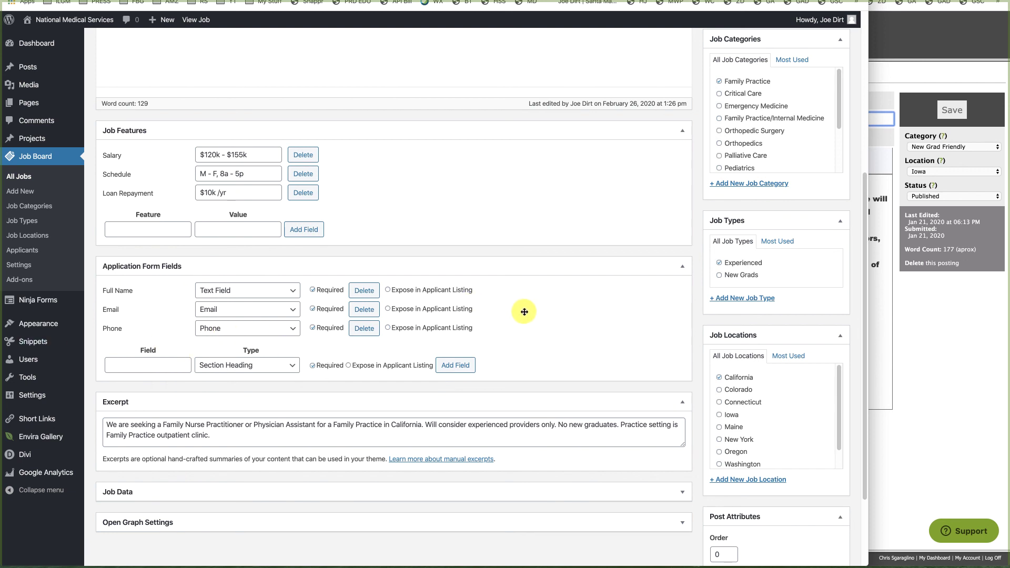
{"action": "left_click", "coordinate": [17, 266]}
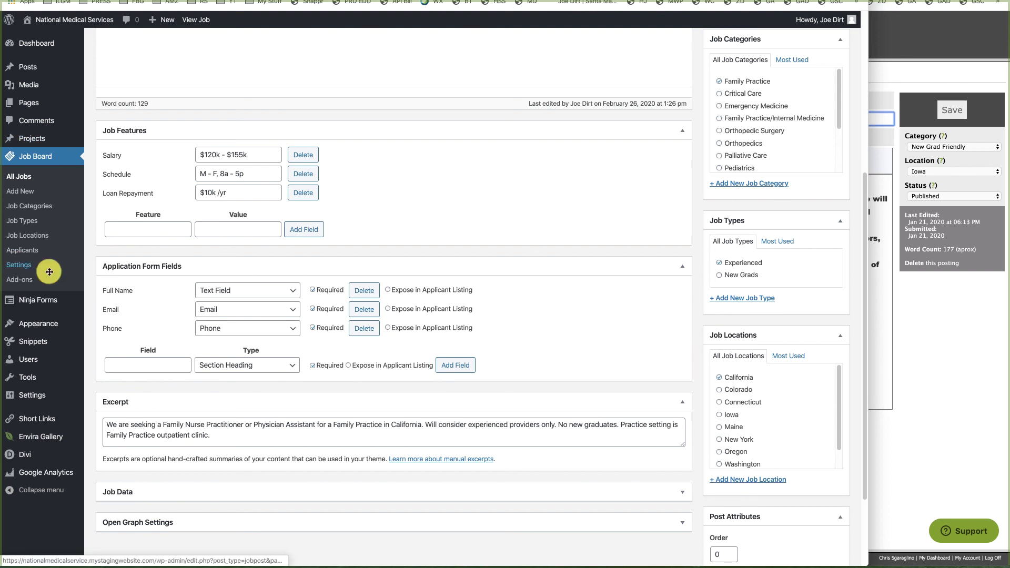
{"action": "left_click", "coordinate": [287, 71]}
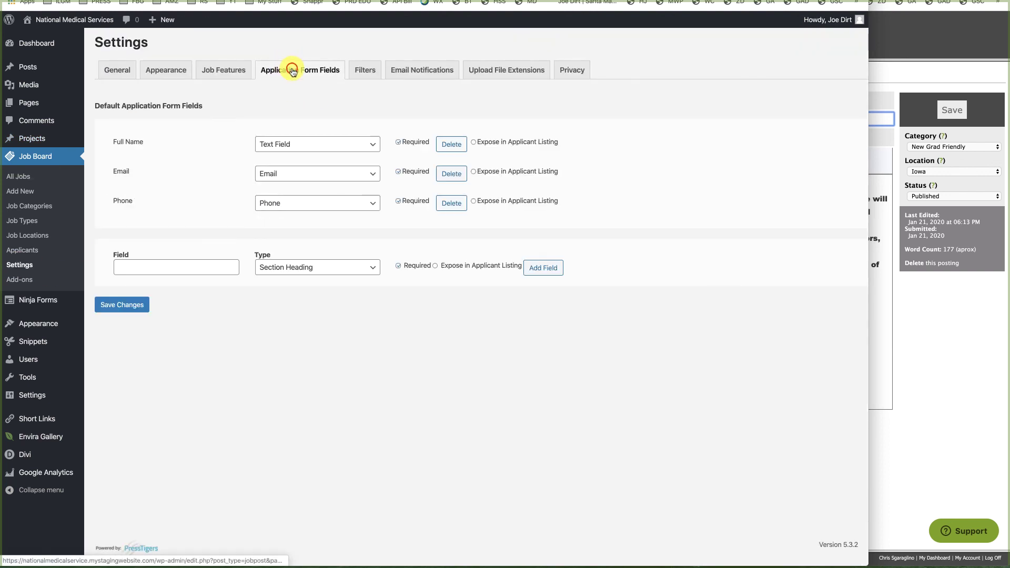